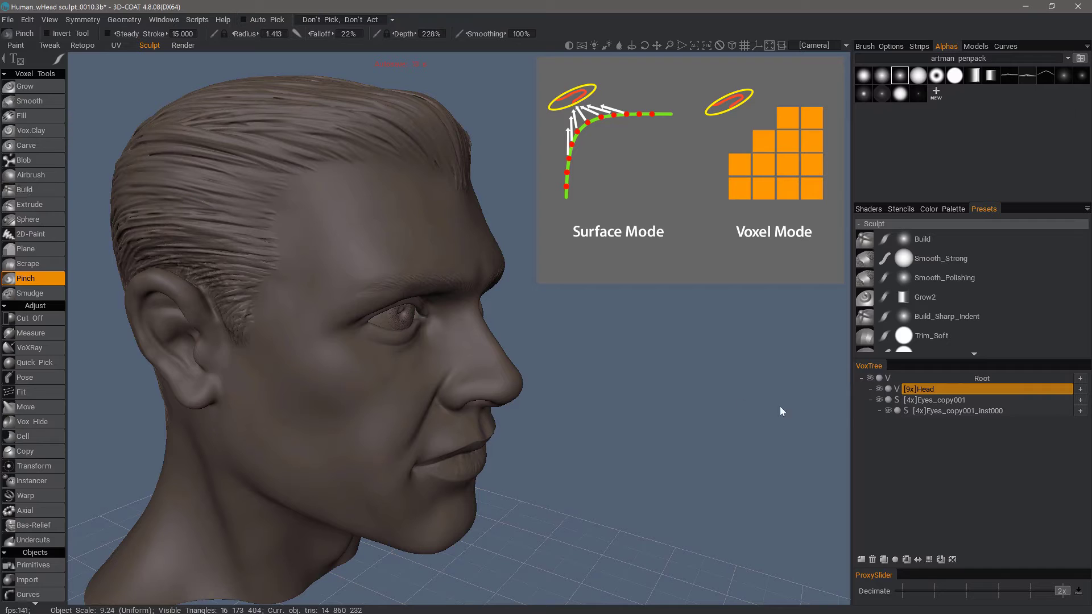
Step: Dock the brush presets as a tall column beside the viewport and reselect the Head layer
left_click(940, 398)
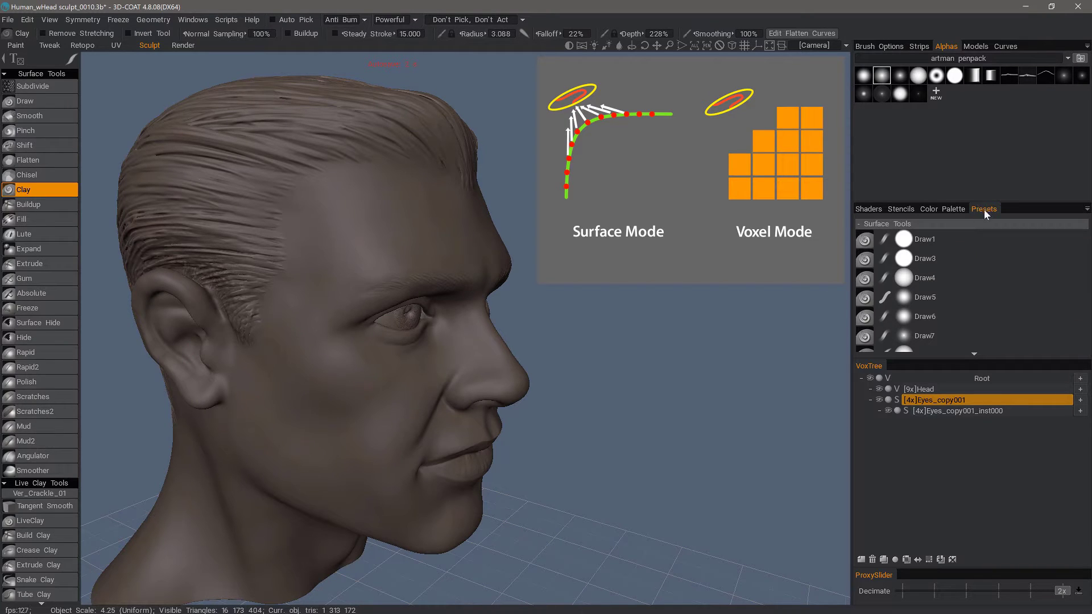
mouse_move(983, 209)
left_mouse_down()
mouse_move(878, 224)
mouse_move(842, 329)
left_mouse_up()
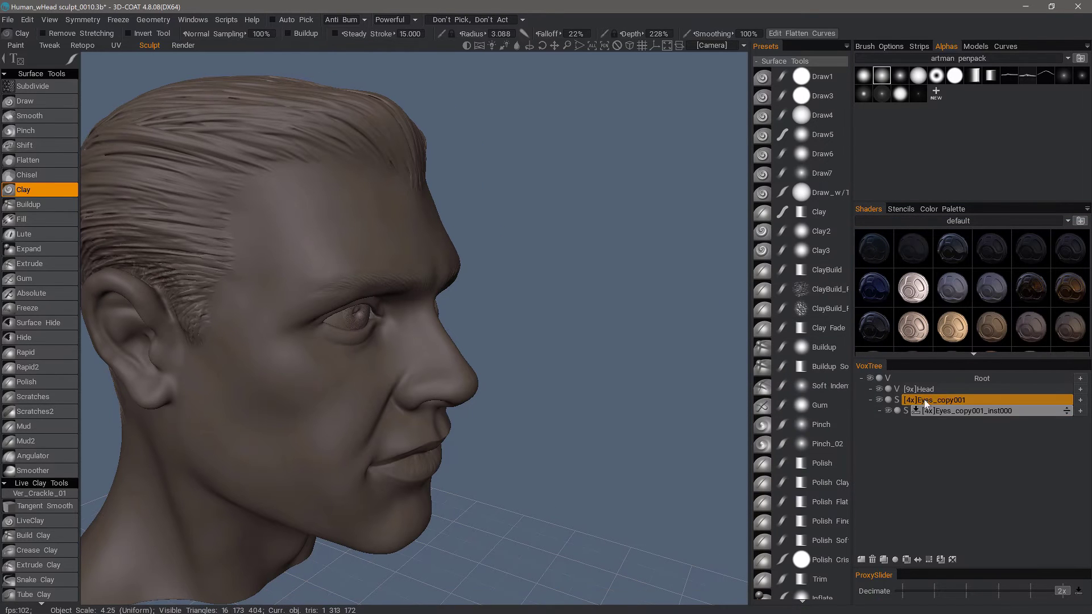
left_click_drag(920, 401, 935, 390)
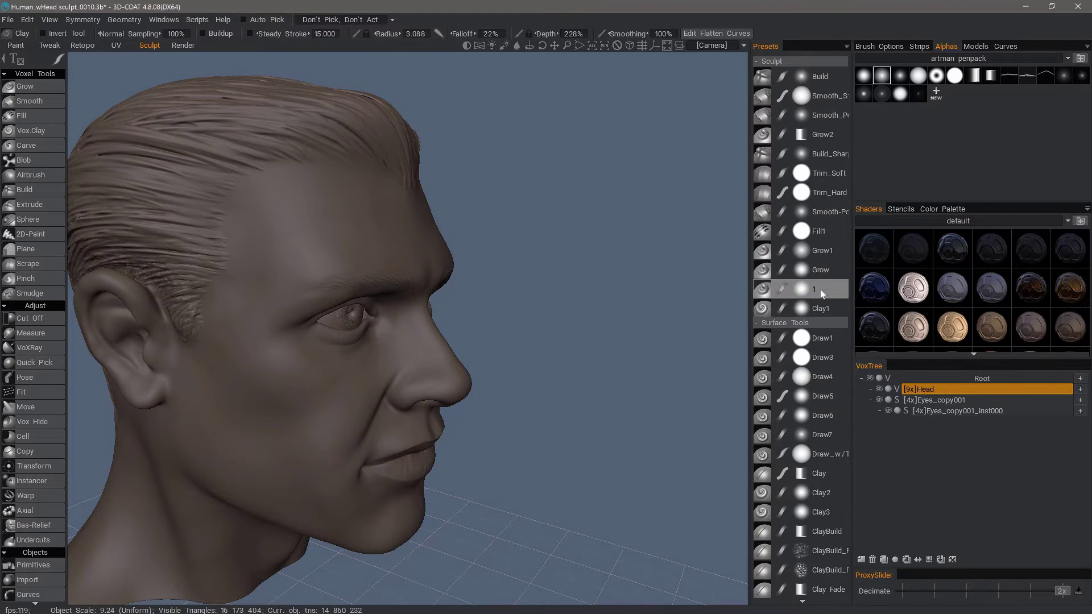
scroll(813, 519, "down", 2)
scroll(815, 504, "down", 10)
scroll(812, 223, "down", 3)
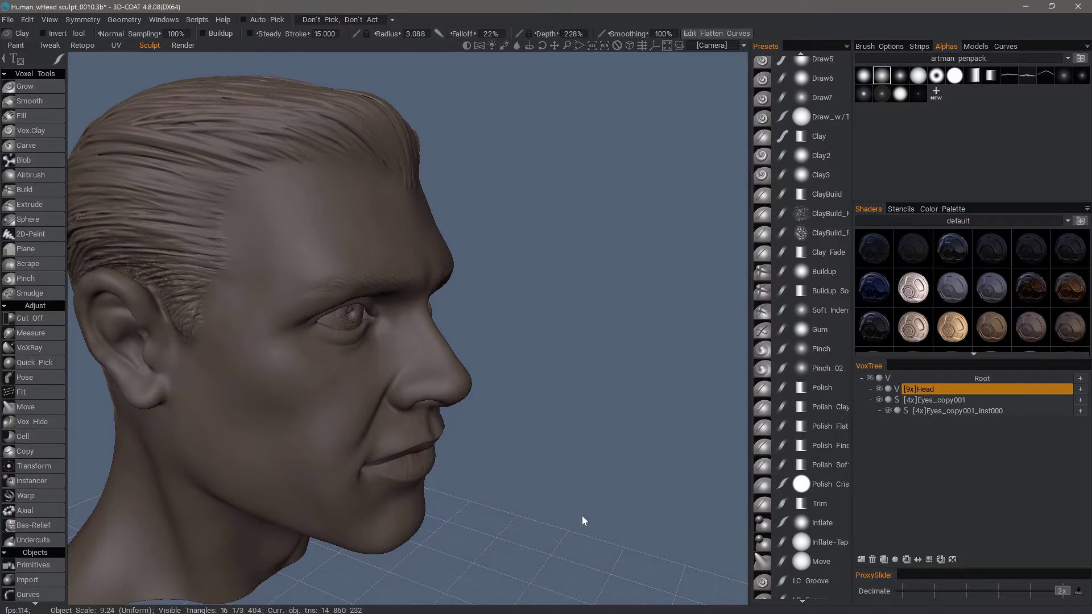
mouse_move(508, 353)
left_mouse_down()
mouse_move(538, 373)
mouse_move(571, 360)
left_mouse_up()
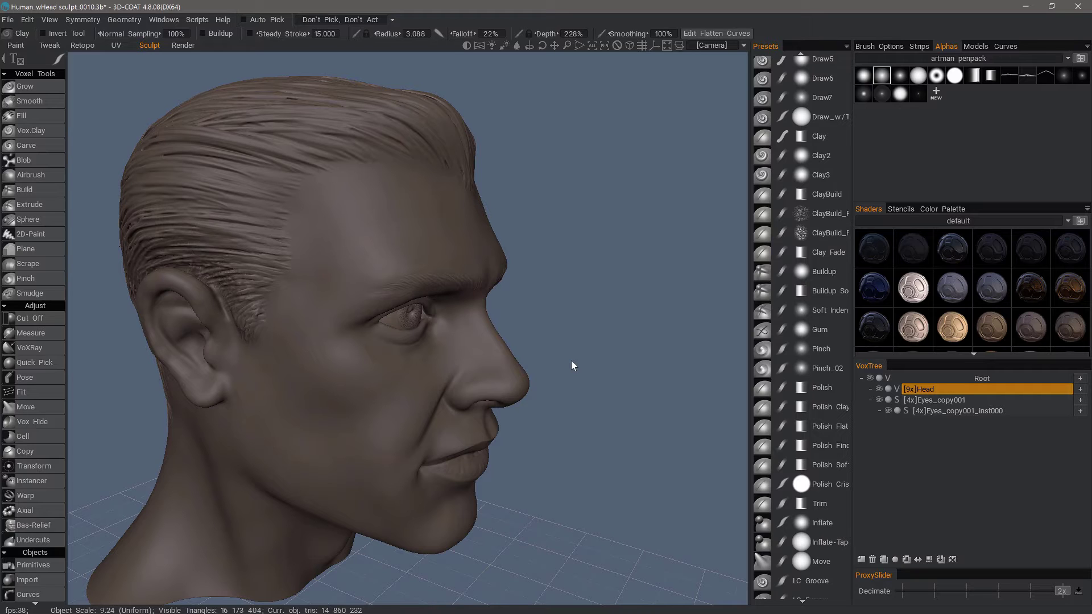
left_click_drag(570, 360, 359, 350)
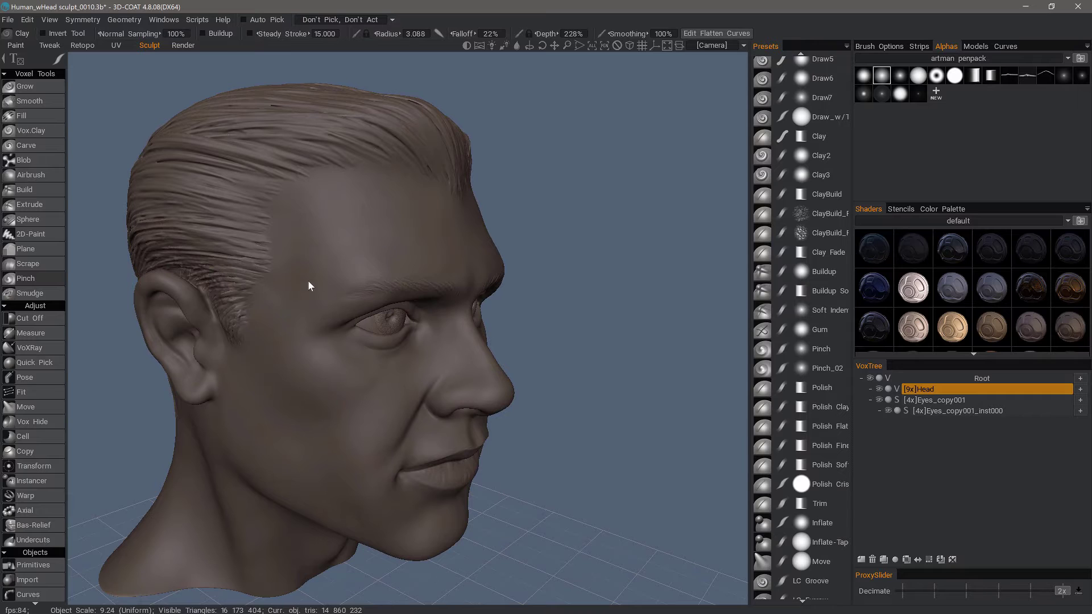
Step: Pinch crisp ridges along the swept-back side hair strands with Voxel Pinch
left_click(26, 279)
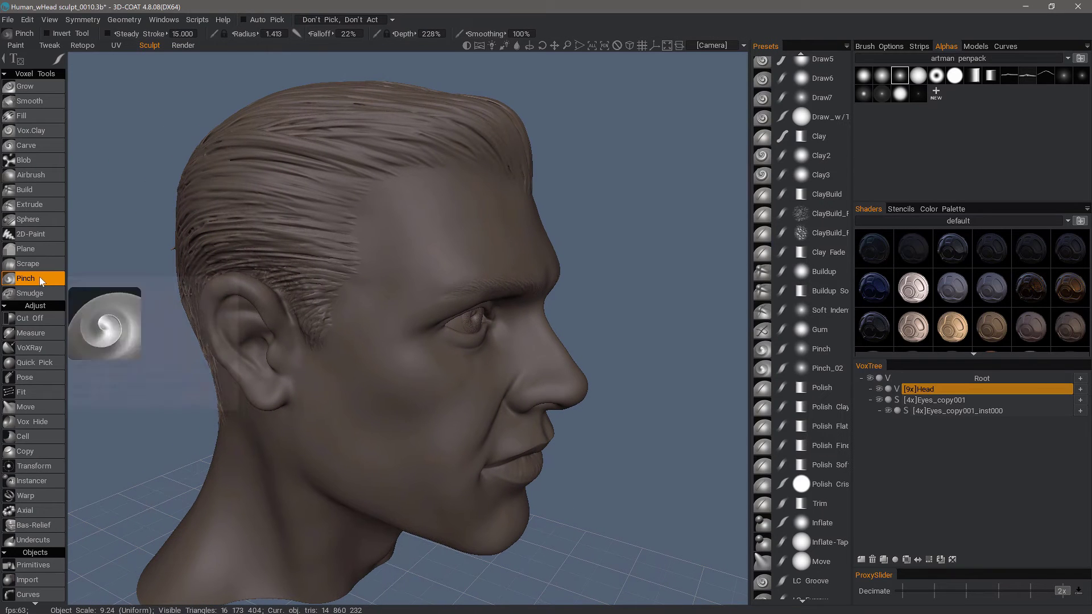
mouse_move(129, 271)
left_mouse_down()
mouse_move(325, 257)
mouse_move(171, 74)
left_mouse_up()
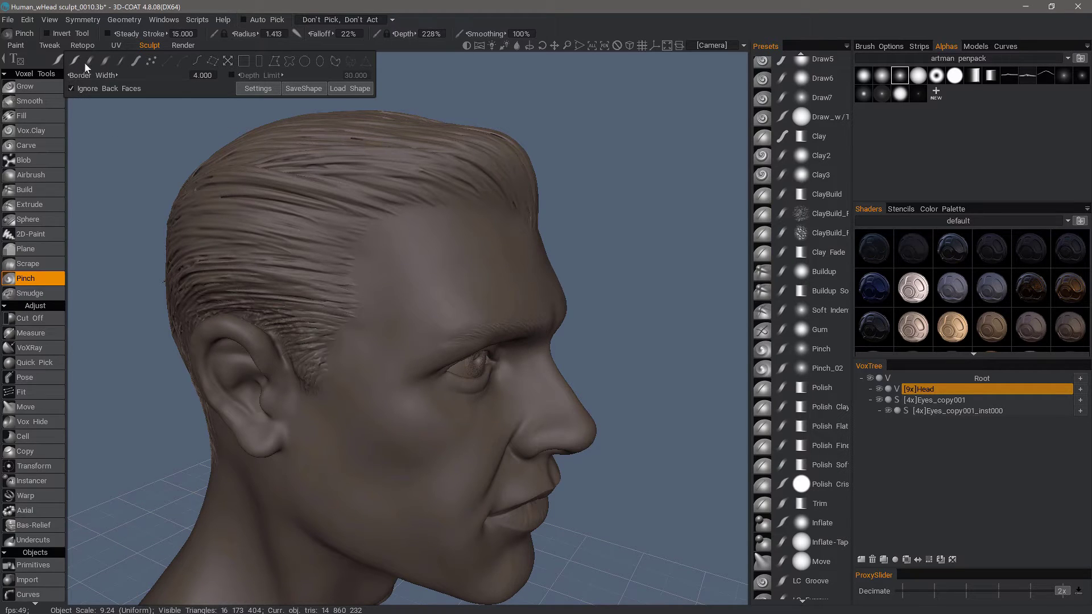
mouse_move(589, 282)
left_mouse_down()
mouse_move(602, 173)
mouse_move(349, 219)
left_mouse_up()
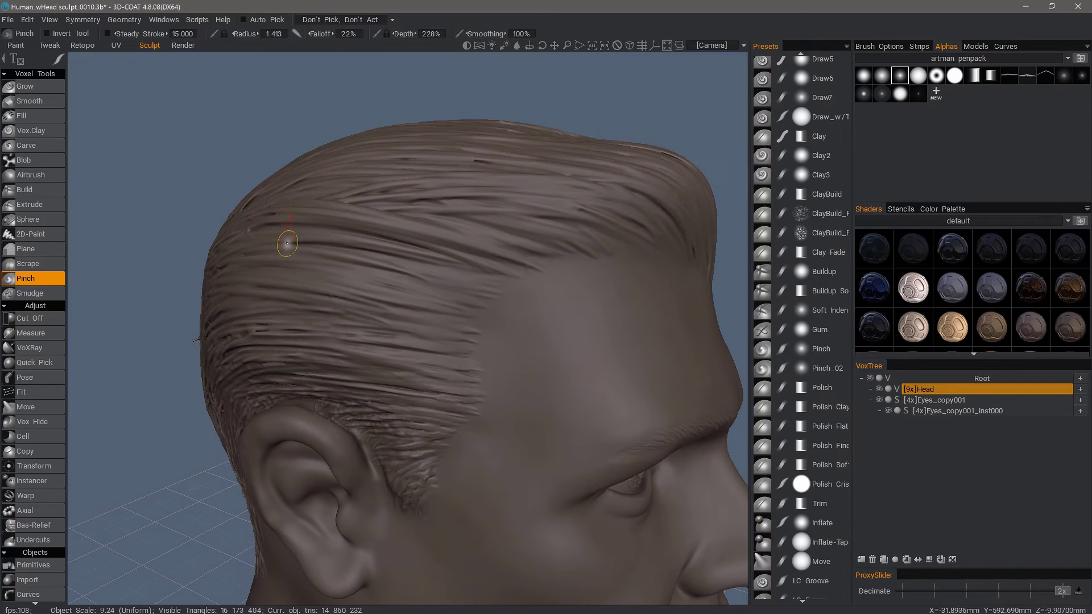
left_click_drag(286, 243, 451, 269)
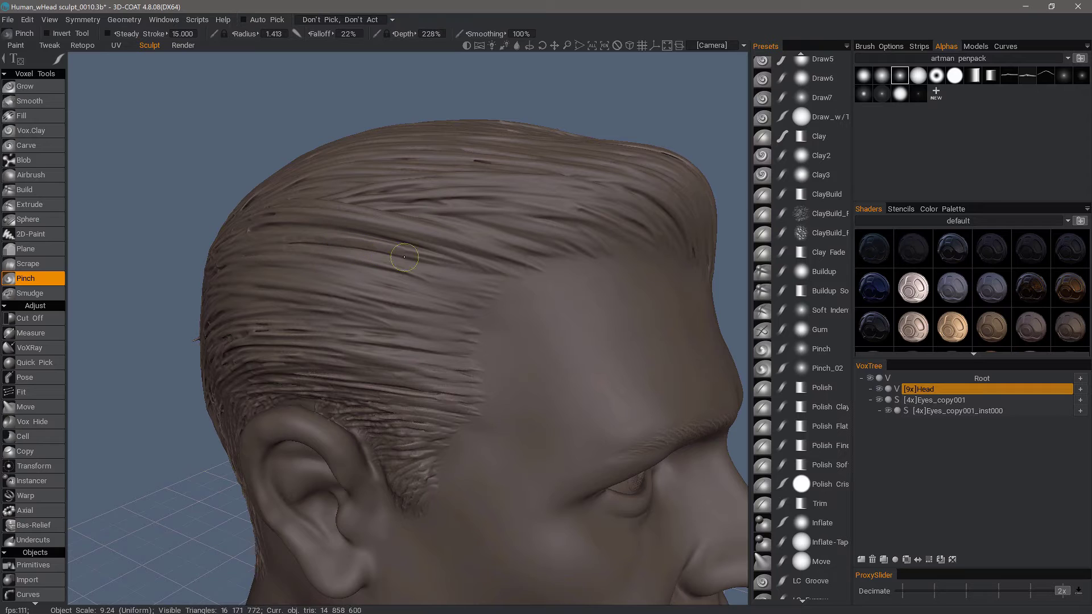
left_click_drag(293, 244, 475, 270)
left_click_drag(280, 304, 329, 244, "alt")
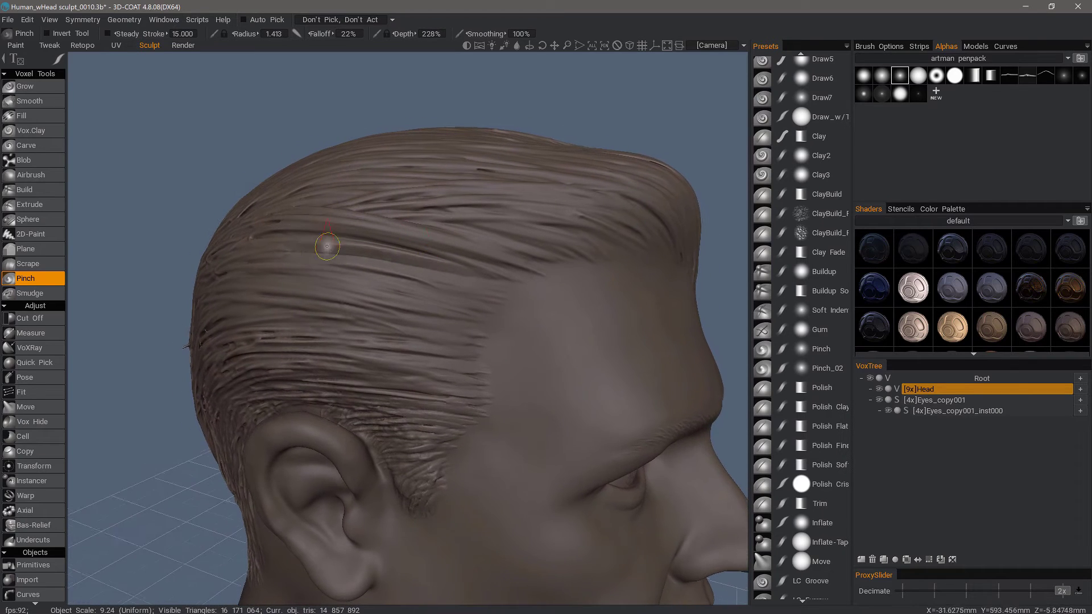
mouse_move(400, 300)
left_mouse_down("alt")
mouse_move(348, 359)
mouse_move(398, 451)
mouse_move(402, 236)
mouse_move(442, 314)
mouse_move(353, 330)
mouse_move(325, 410)
mouse_move(366, 465)
mouse_move(441, 390)
mouse_move(421, 273)
mouse_move(171, 225)
mouse_move(264, 244)
mouse_move(195, 220)
left_mouse_up("alt")
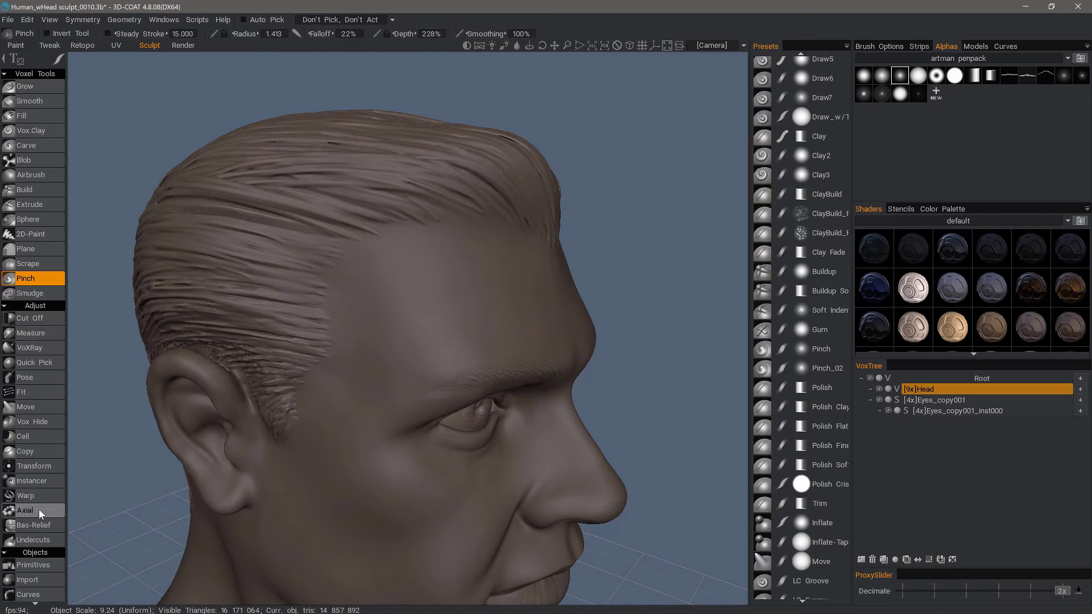
scroll(40, 507, "down", 5)
scroll(52, 341, "down", 1)
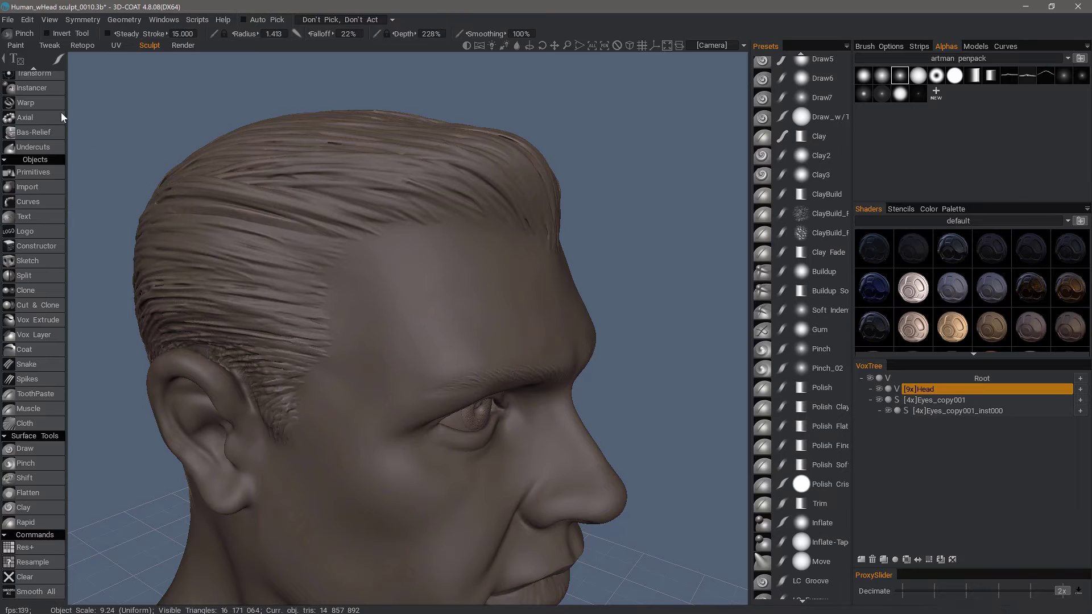
scroll(34, 342, "up", 5)
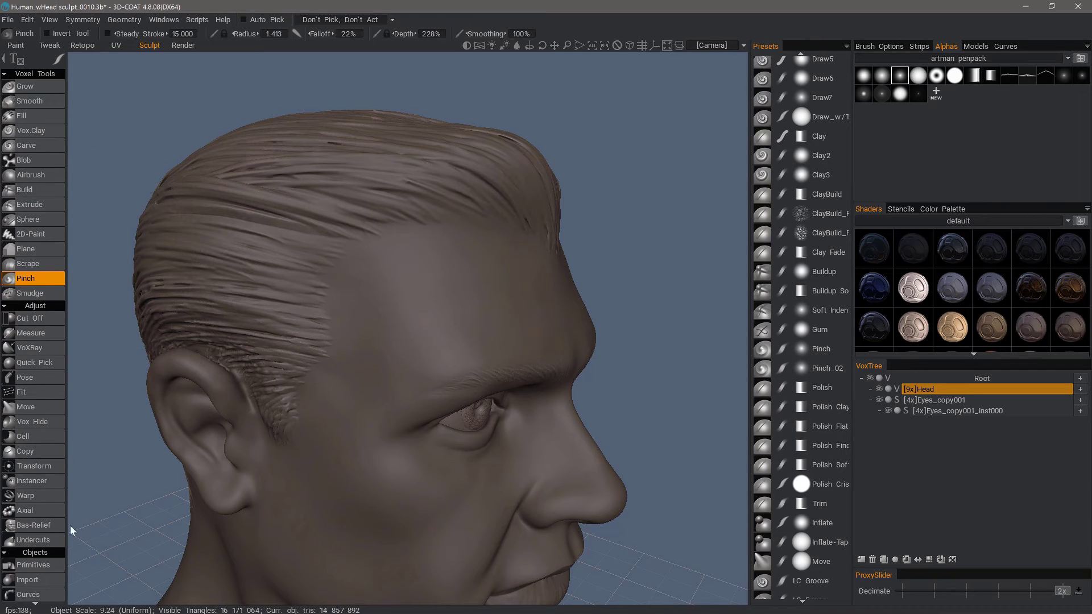
Step: Bring up the QuickAccess tool grid with Space
key("space")
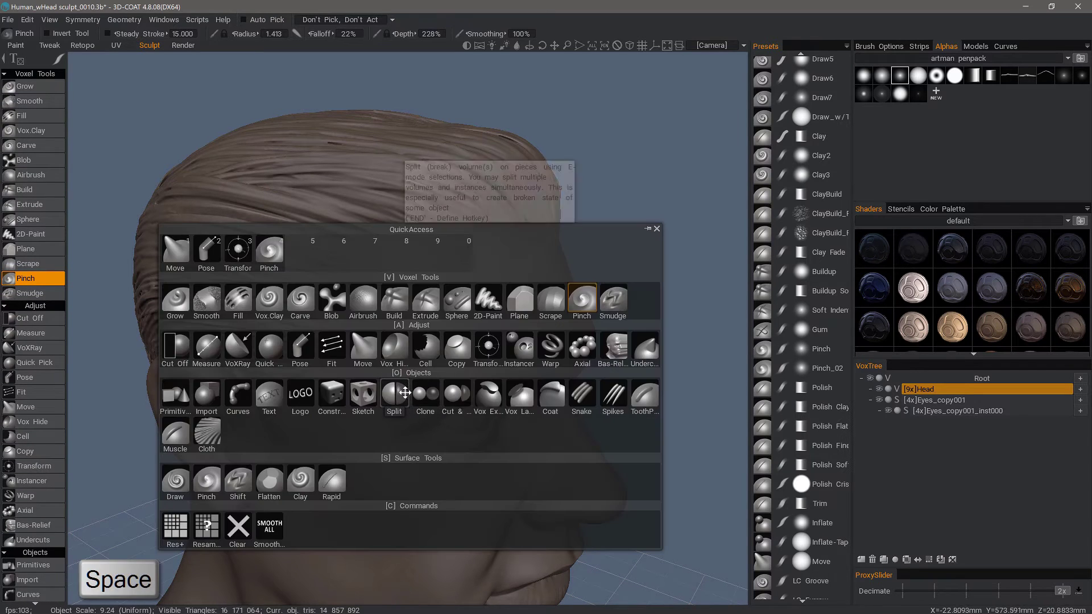
Step: Switch to Surface Pinch and set its strength to 70%
left_click(207, 482)
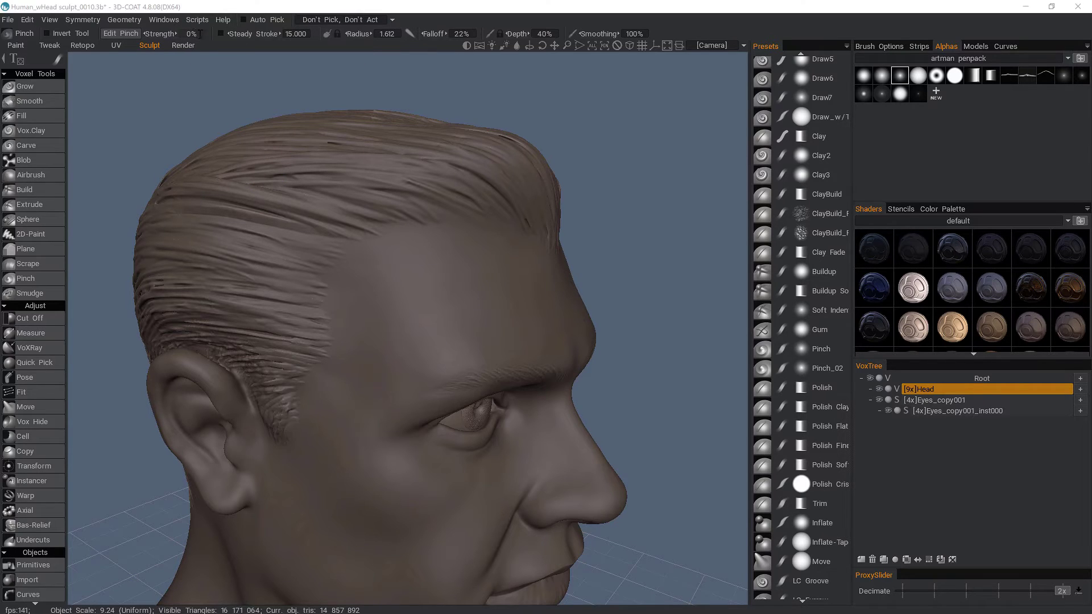
left_click(192, 36)
type("10")
key("Return")
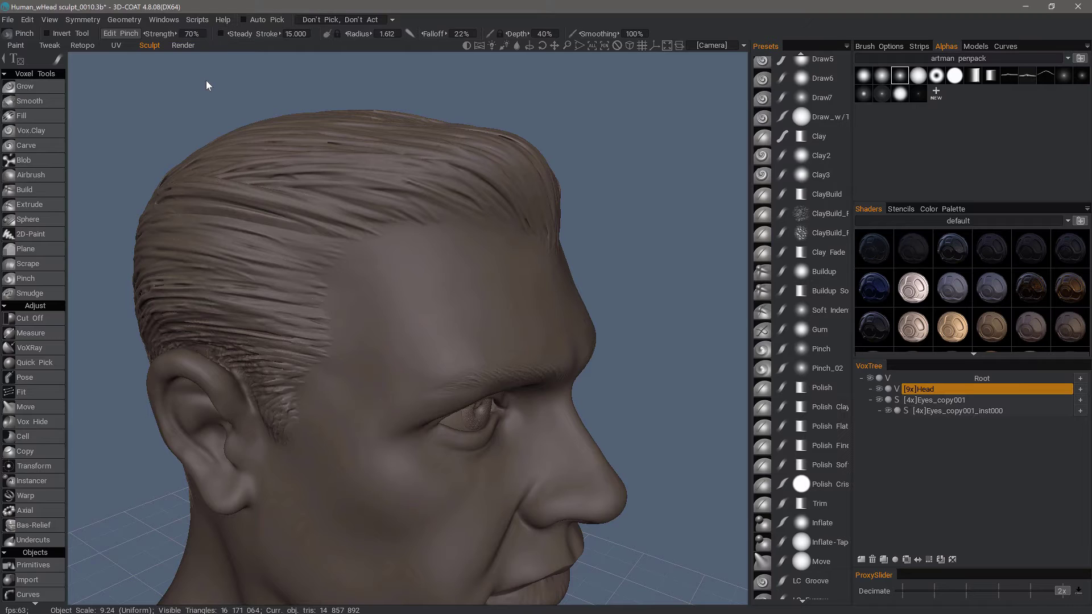
Step: Review the pinch degree pressure curve, then view the tapering settings beside the head
left_click(133, 36)
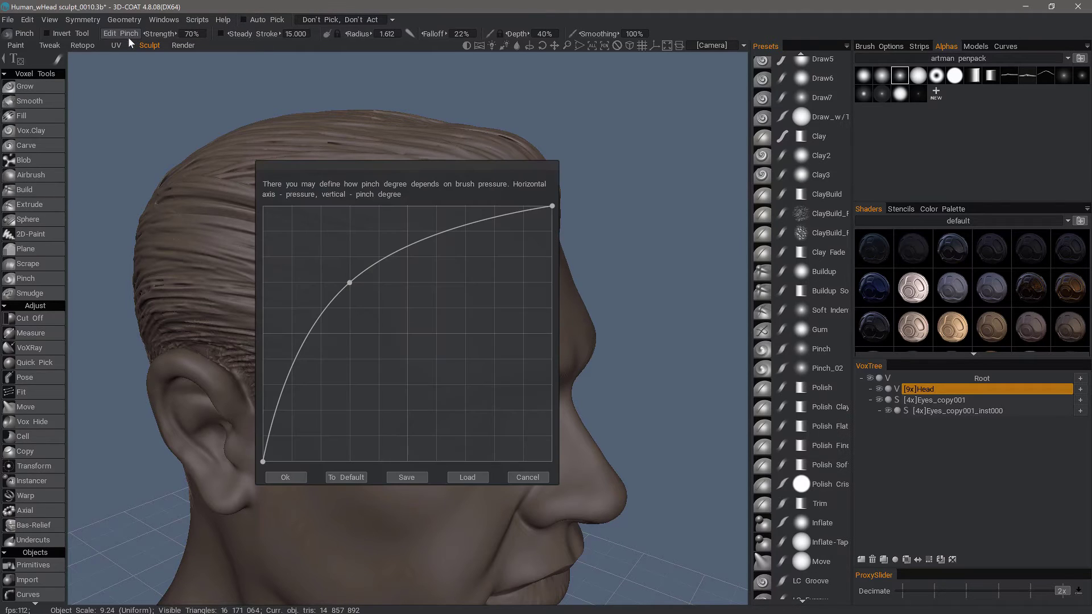
left_click(292, 479)
left_click(410, 34)
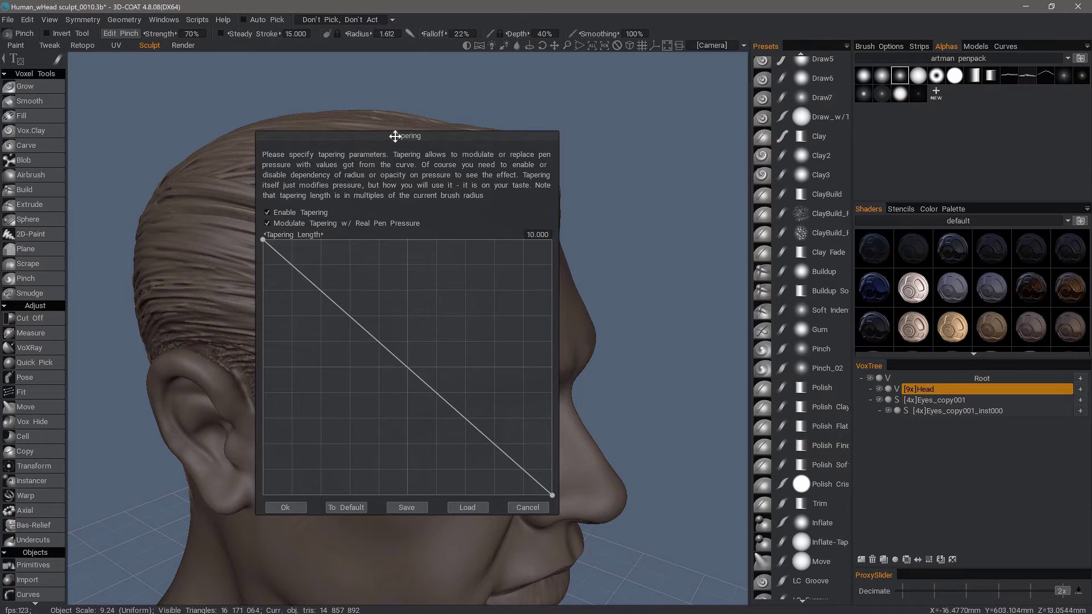
left_click_drag(398, 134, 621, 106)
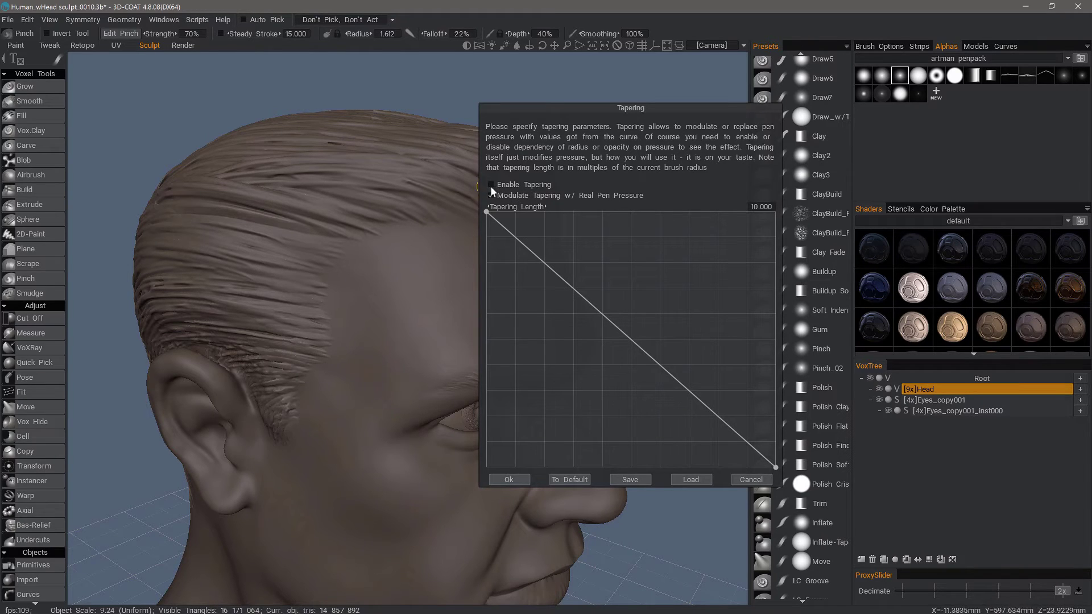
Step: Dismiss the tapering settings and lower pinch depth to 67%, framing the temple
left_click(508, 480)
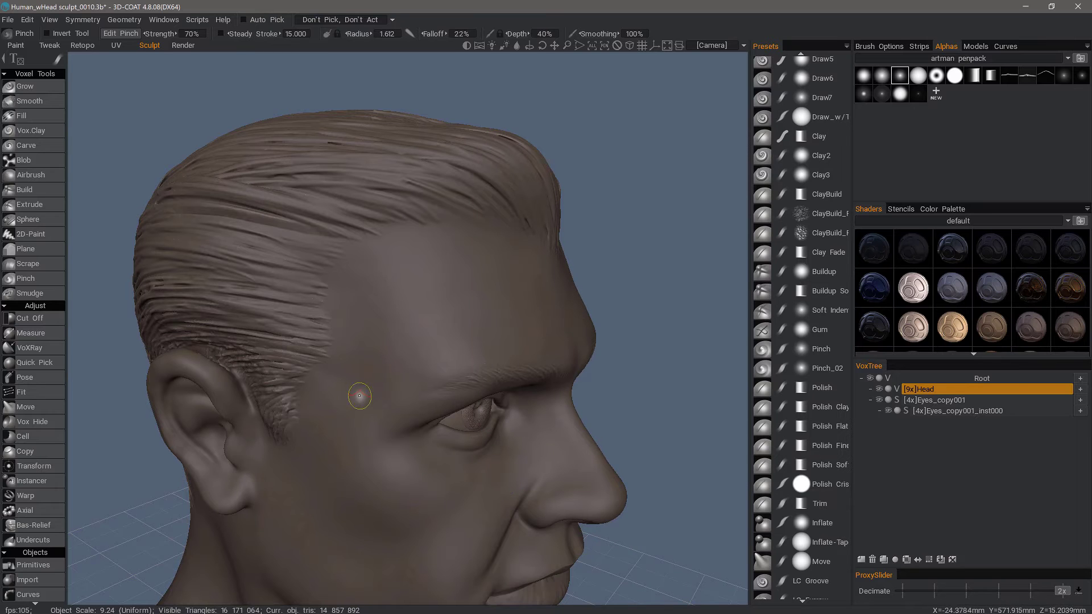
middle_click_drag(355, 385, 362, 342)
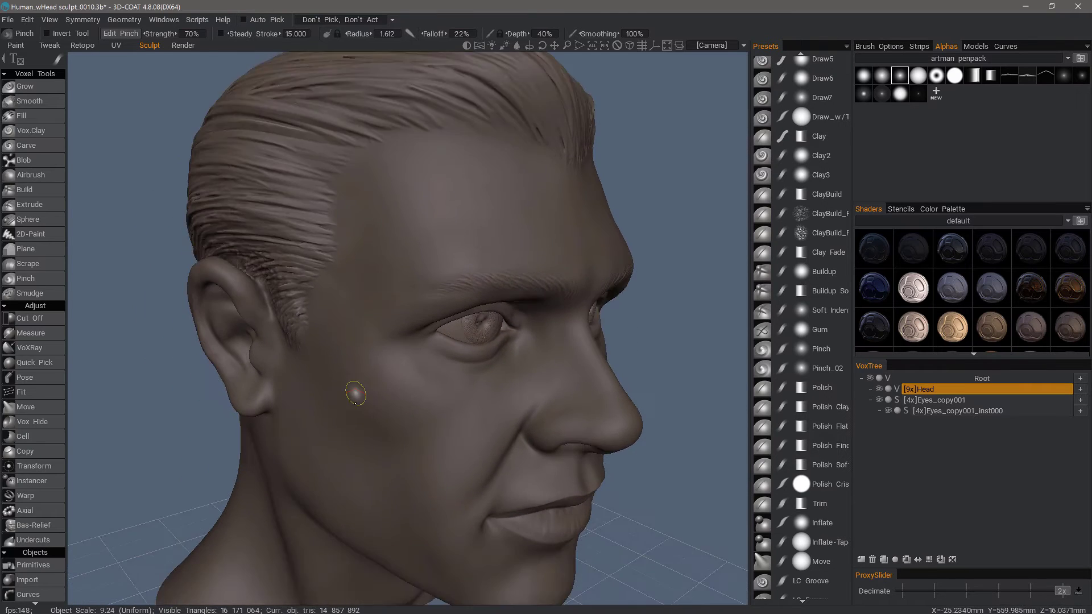
scroll(362, 343, "up", 5)
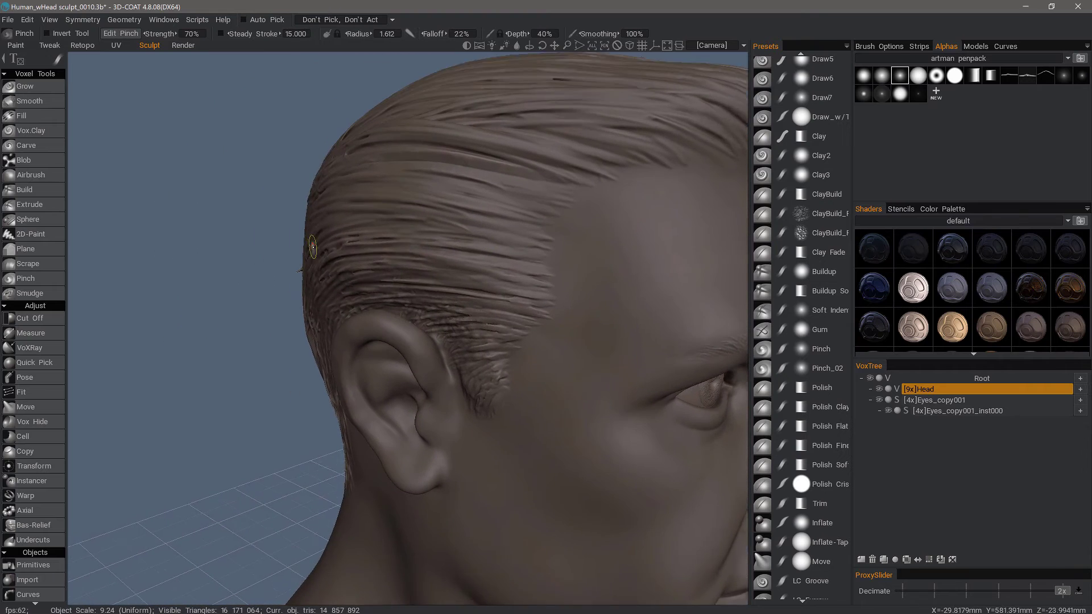
right_click_drag(446, 194, 501, 190)
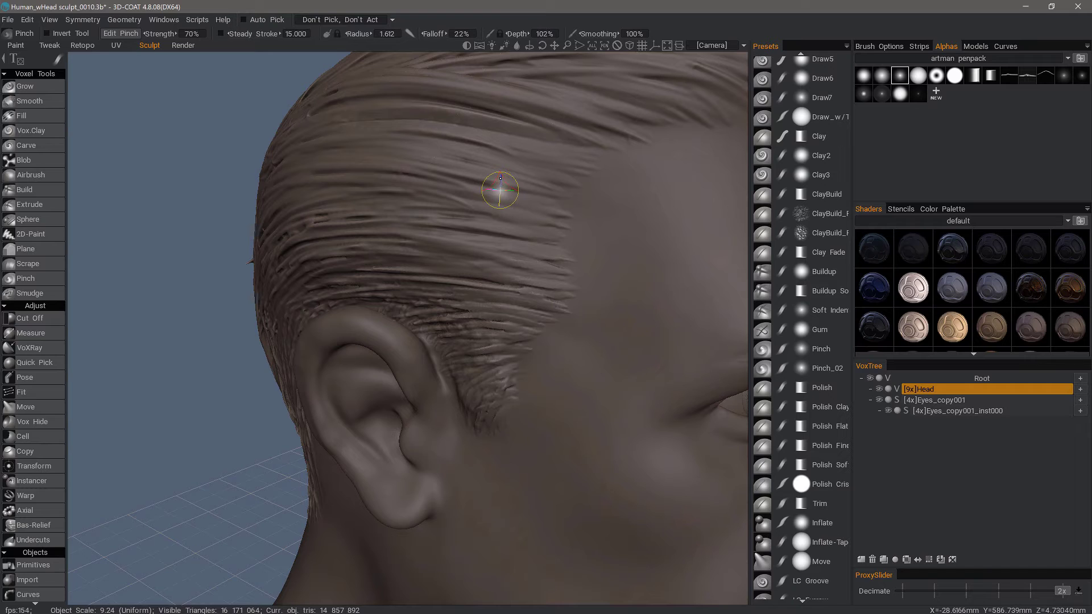
right_click_drag(500, 189, 500, 178)
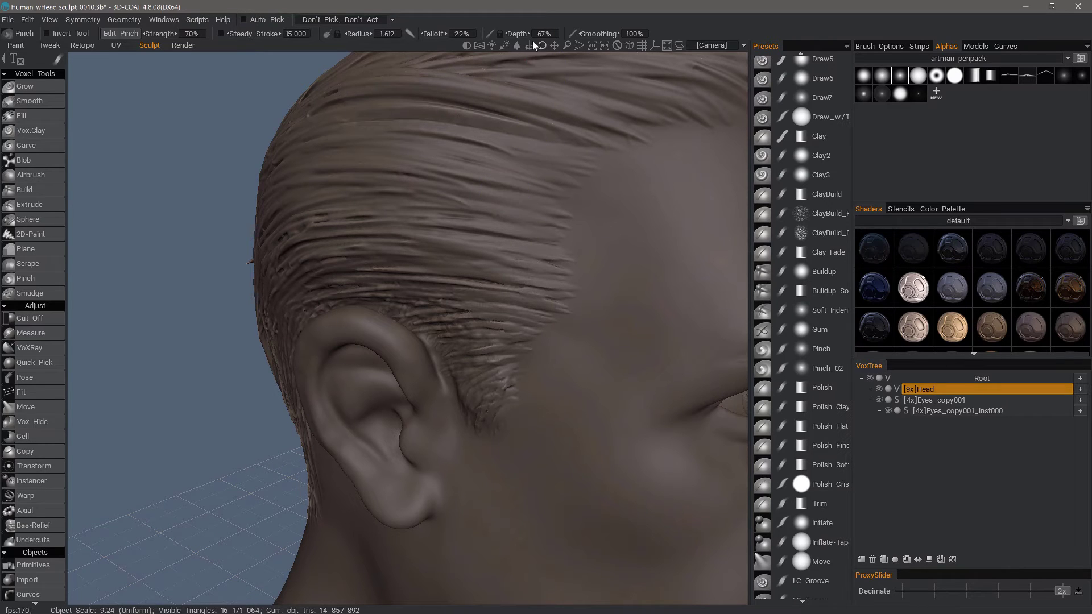
right_click_drag(617, 344, 466, 522)
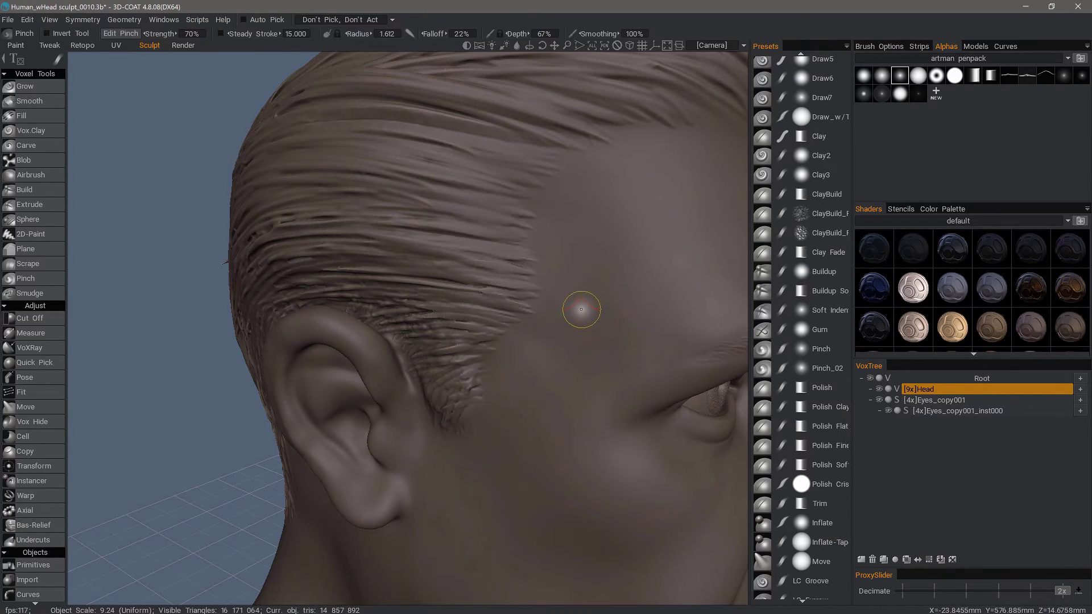
Step: Pinch a fine diagonal crease across the temple with a smaller brush, then view the brow
left_click_drag(608, 270, 567, 361)
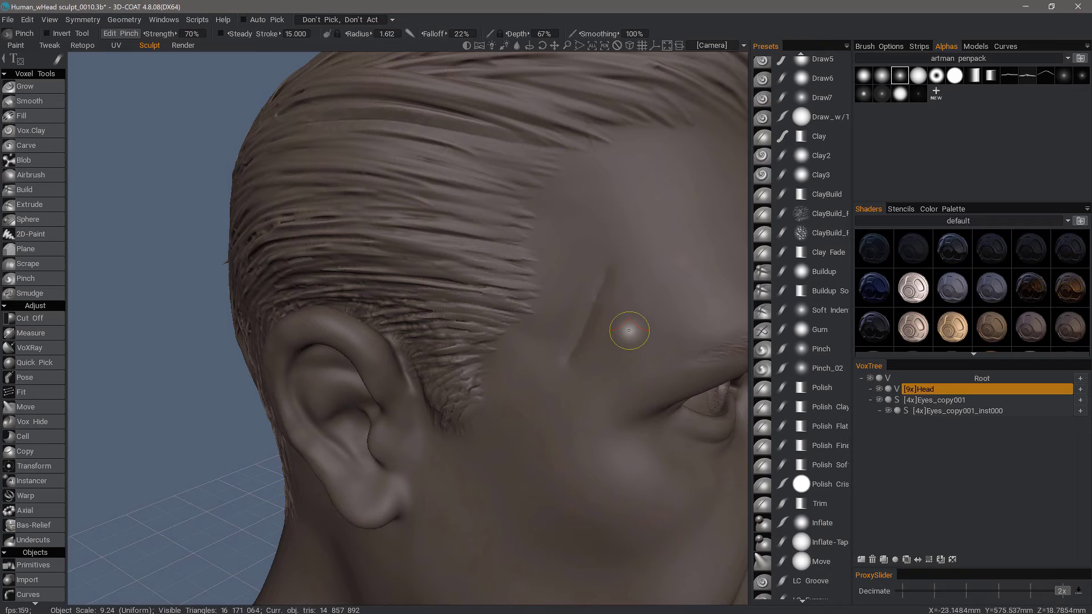
right_click_drag(628, 330, 619, 326)
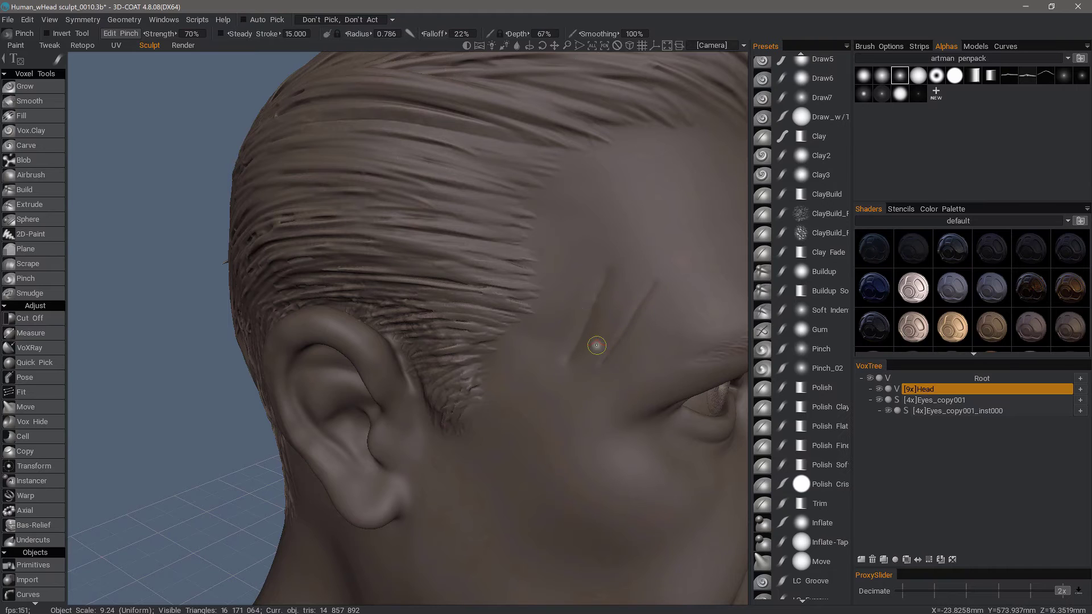
left_click(407, 34)
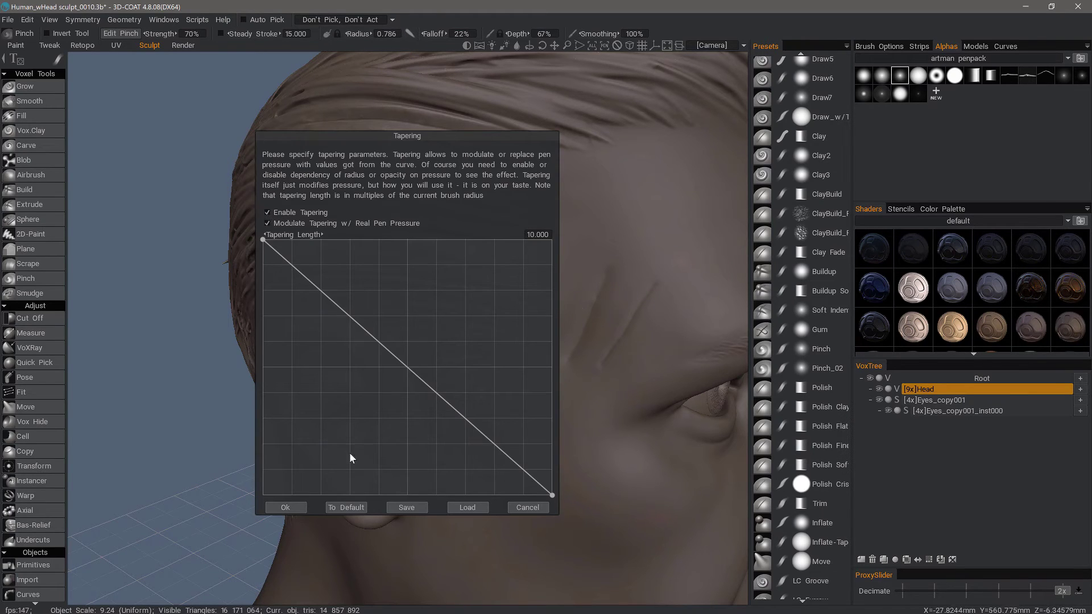
left_click(282, 507)
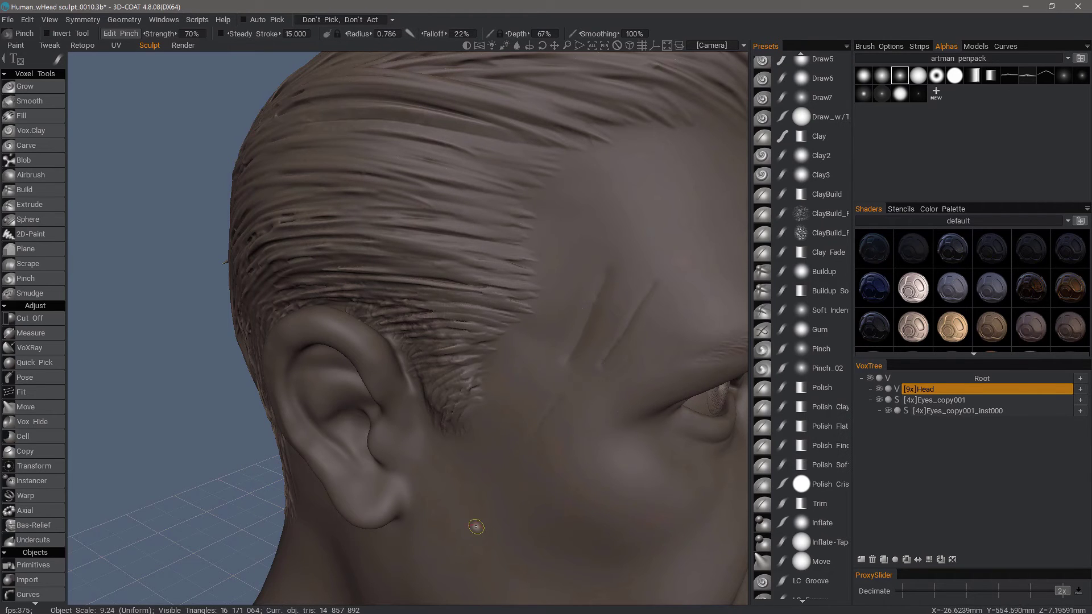
middle_click_drag(485, 505, 683, 187)
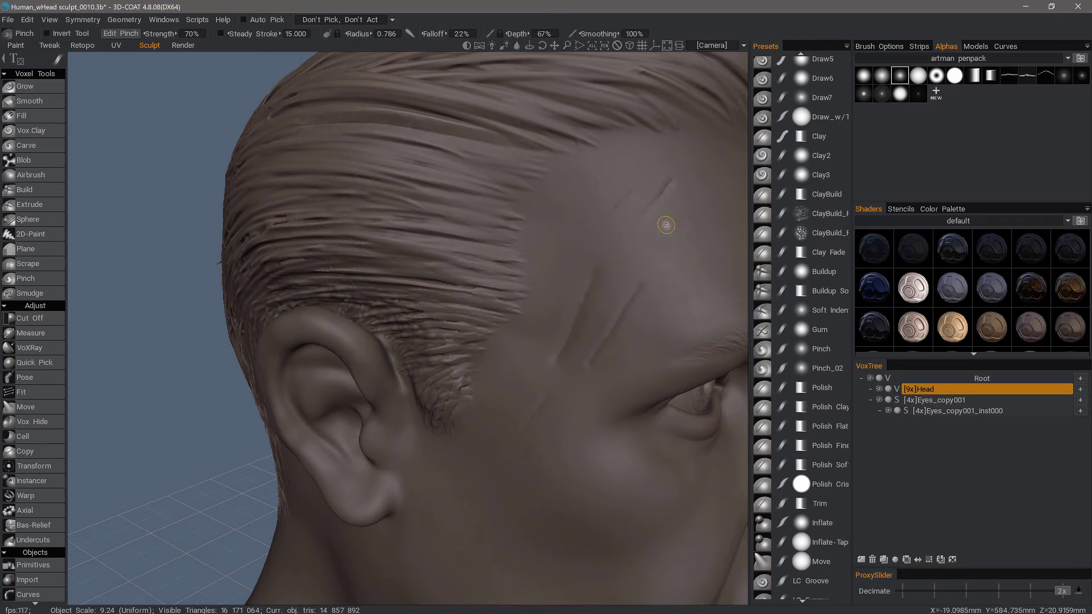
mouse_move(667, 275)
middle_mouse_down()
mouse_move(604, 268)
mouse_move(422, 198)
middle_mouse_up()
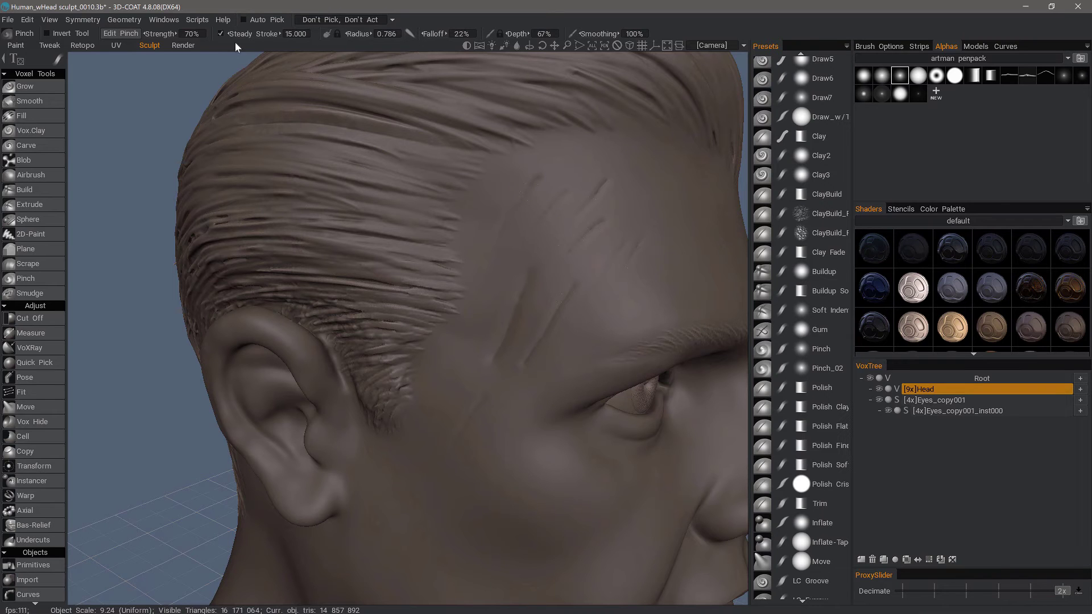
mouse_move(520, 431)
middle_mouse_down()
mouse_move(335, 340)
mouse_move(409, 313)
middle_mouse_up()
scroll(406, 314, "up", 3)
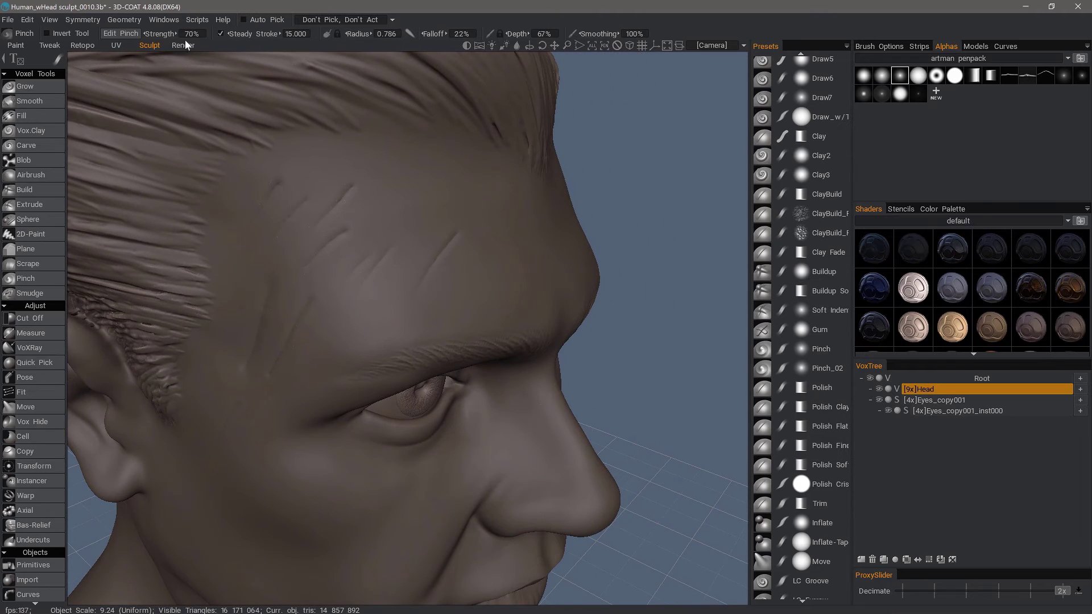
Step: Reshape the tapering curve into an arch with low ends and smoothed, raised midpoints
left_click(407, 32)
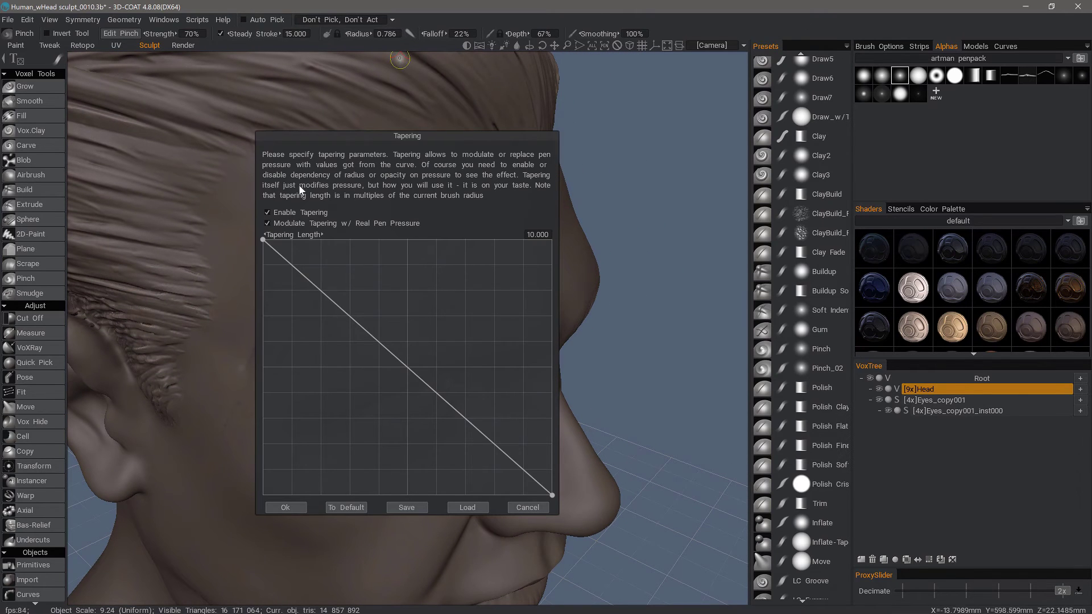
left_click_drag(263, 241, 264, 383)
left_click_drag(405, 435, 412, 258)
left_click_drag(552, 493, 551, 418)
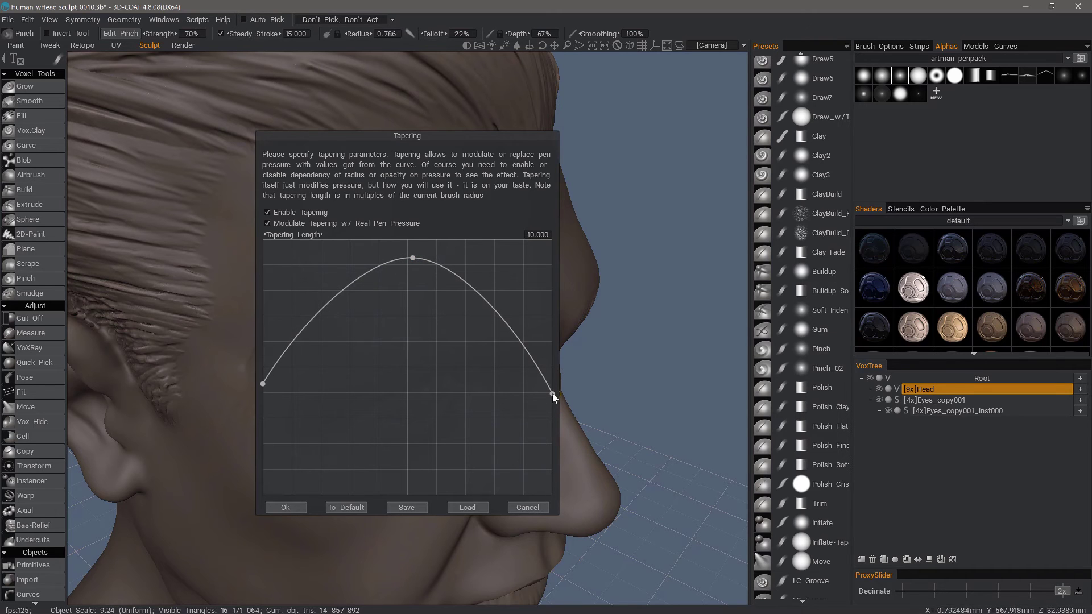
left_click_drag(474, 299, 478, 289)
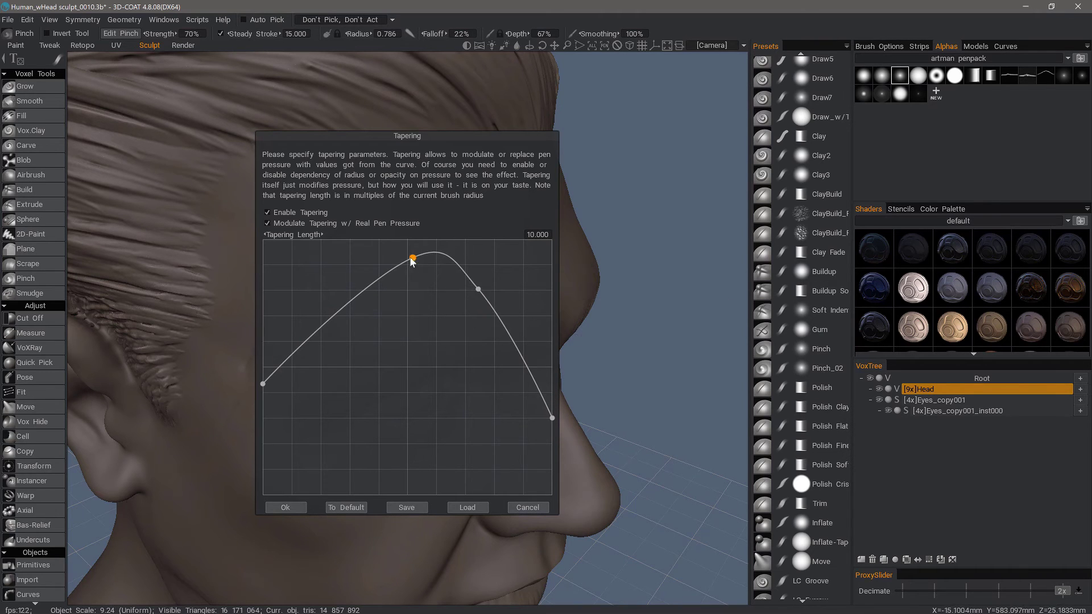
mouse_move(412, 257)
left_mouse_down()
mouse_move(353, 272)
mouse_move(337, 247)
left_mouse_up()
right_click(350, 273)
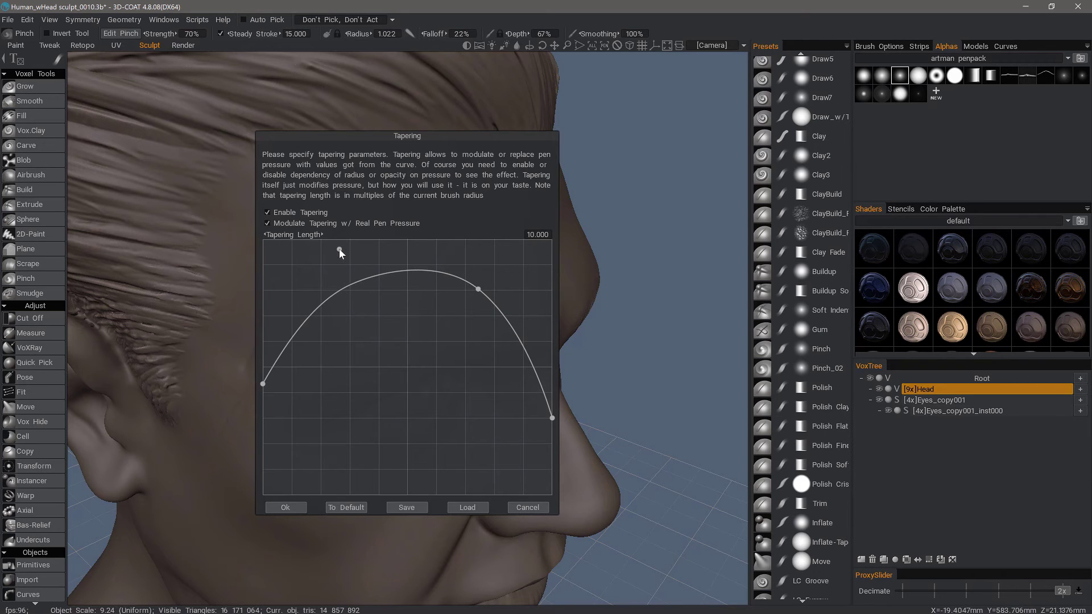
right_click(479, 292)
left_click_drag(478, 290, 489, 247)
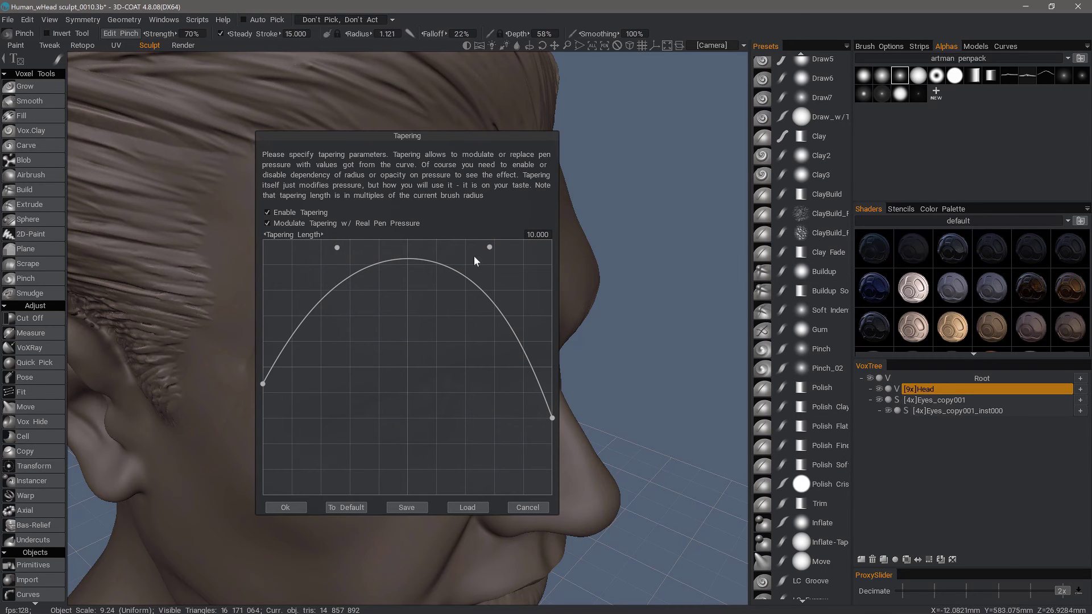
mouse_move(489, 248)
left_mouse_down()
mouse_move(337, 250)
mouse_move(486, 249)
left_mouse_up()
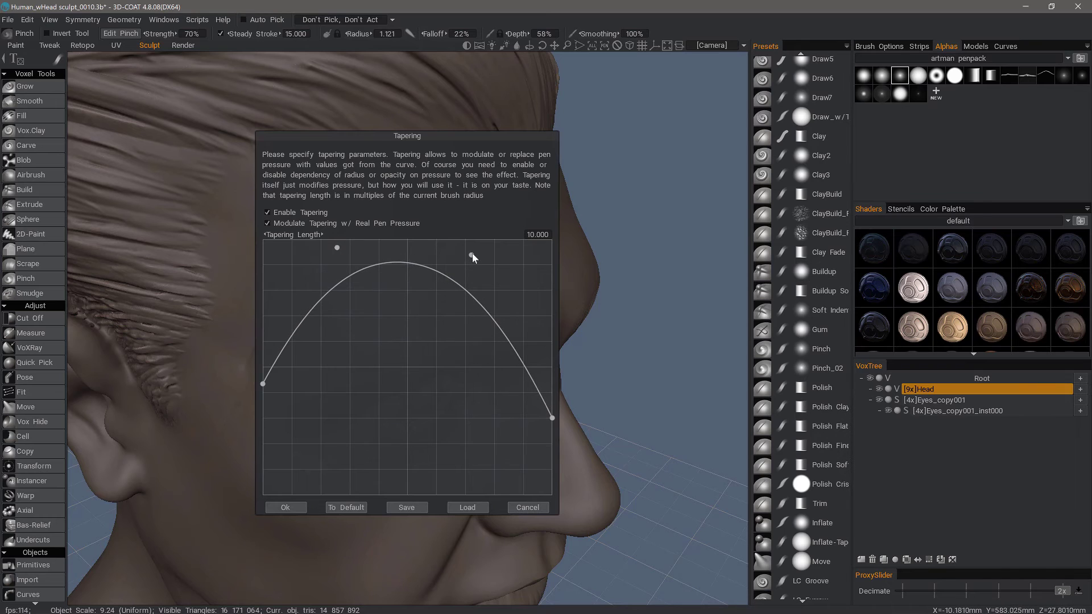
Step: Apply the arched tapering curve and orbit to the head's side and ear
left_click(285, 507)
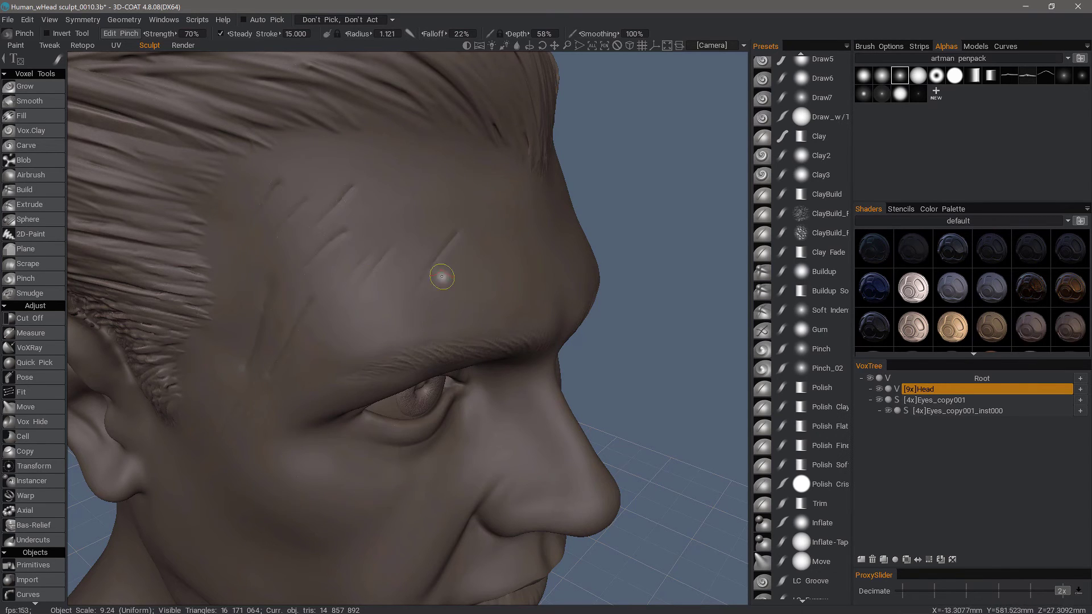
mouse_move(312, 324)
middle_mouse_down()
mouse_move(398, 188)
mouse_move(427, 231)
middle_mouse_up()
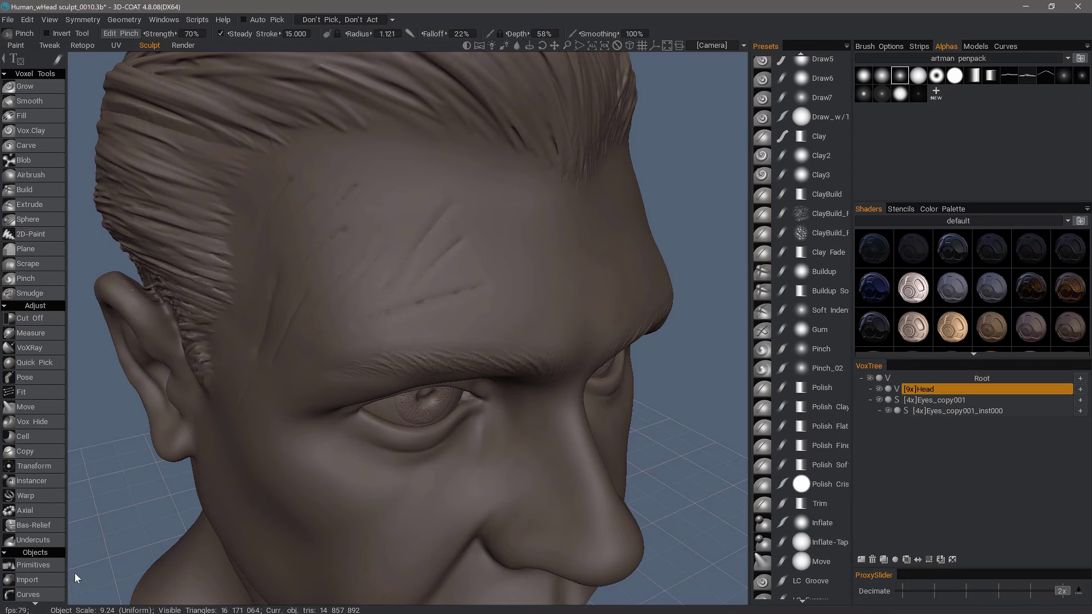
scroll(43, 554, "down", 5)
scroll(43, 529, "down", 1)
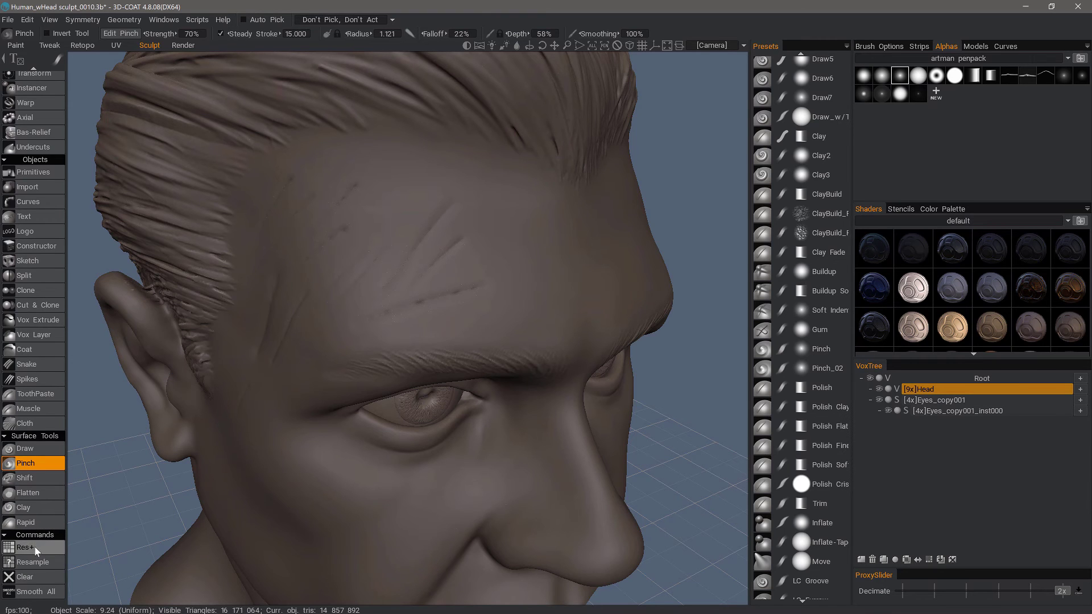
scroll(282, 405, "up", 1)
Step: Deepen the brow wrinkle, then undo with Ctrl+Z back to the smooth Head brow
mouse_move(432, 309)
left_mouse_down()
mouse_move(443, 295)
mouse_move(351, 318)
left_mouse_up()
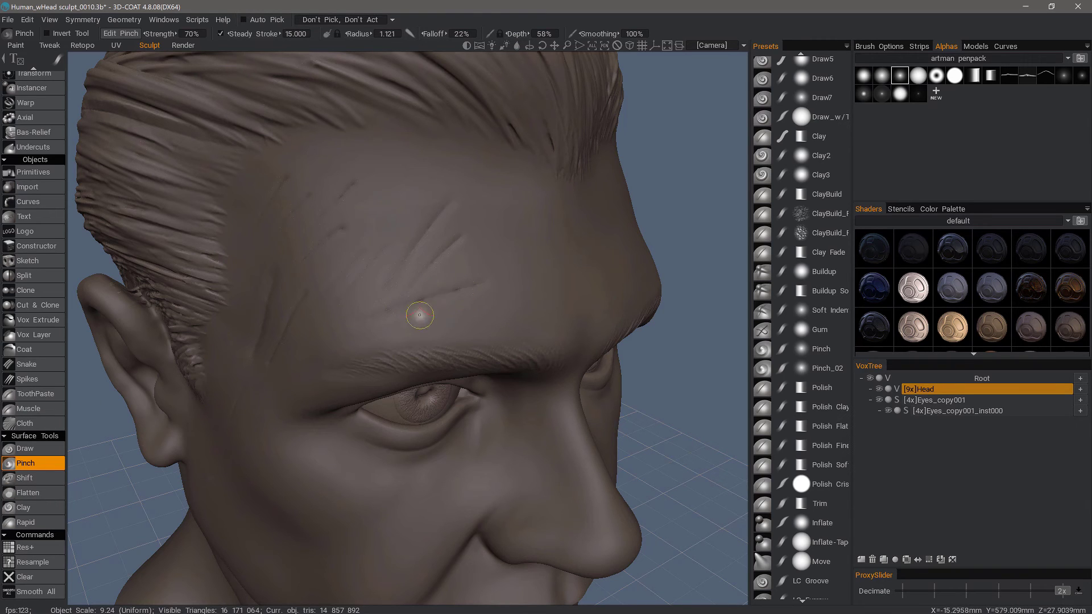
left_click(938, 400)
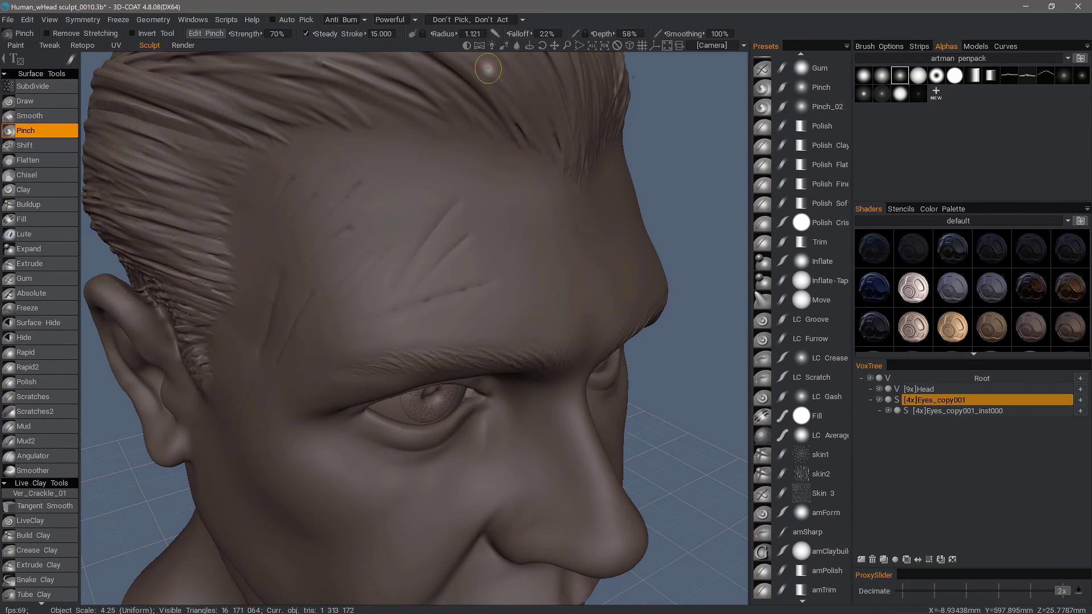
left_click(364, 20)
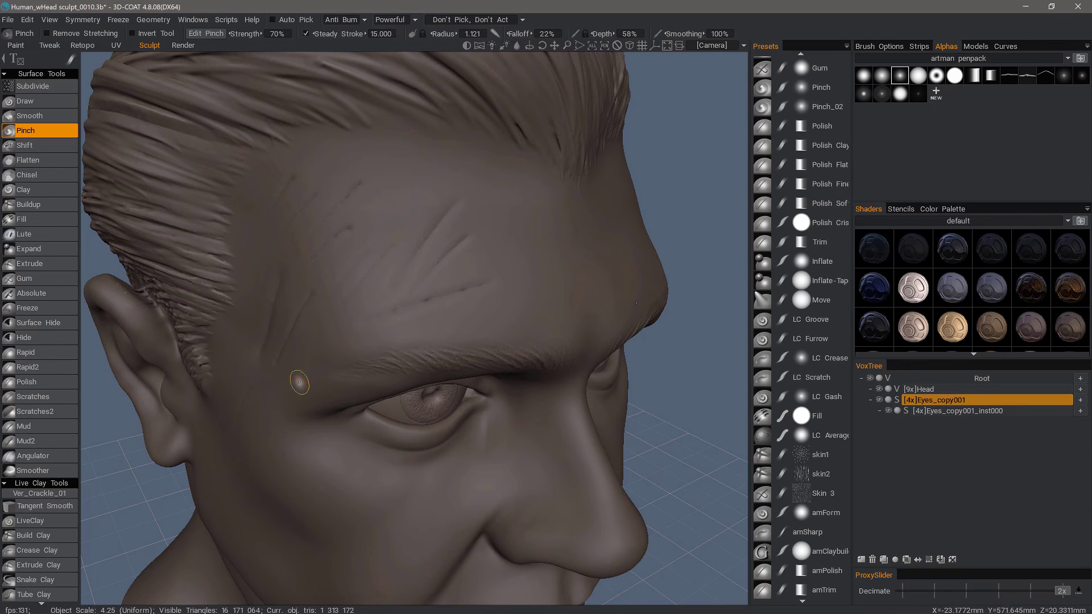
key("ctrl+z")
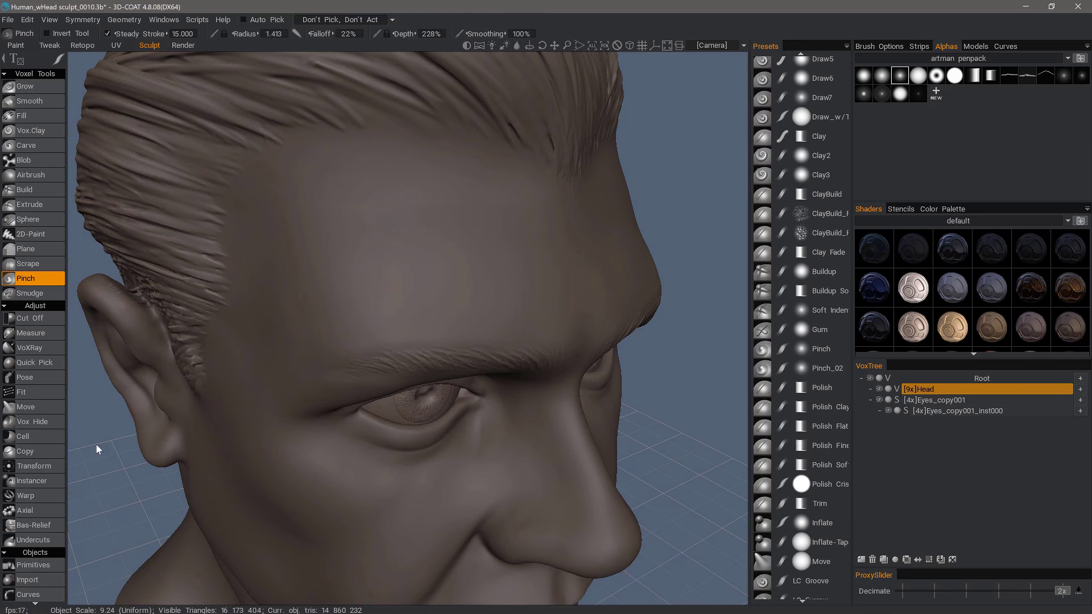
scroll(43, 498, "down", 5)
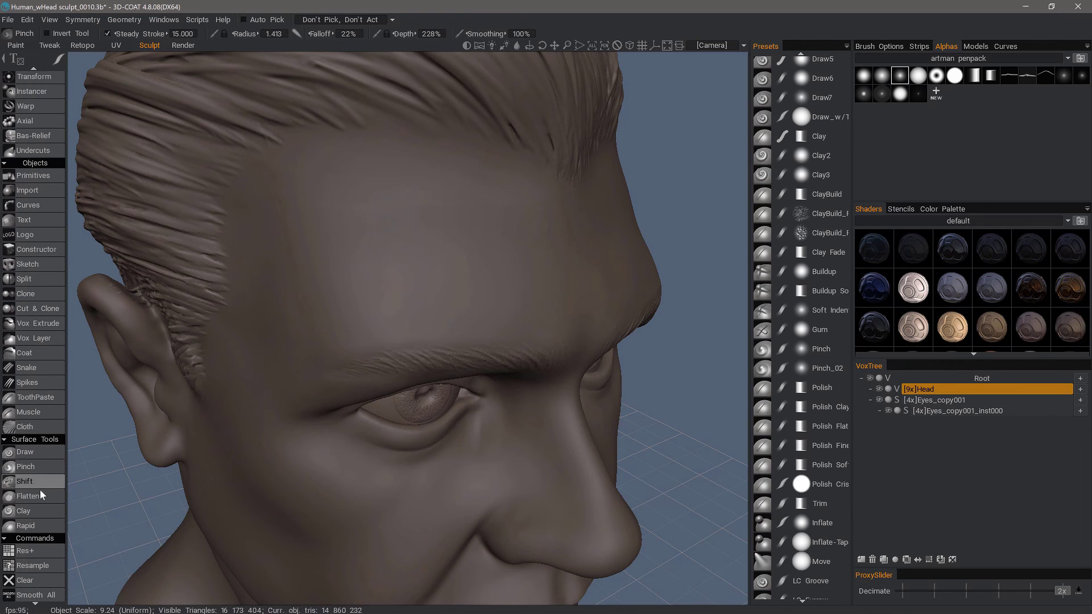
Step: Choose Surface Pinch and frame the nose and left cheek
left_click(27, 464)
mouse_move(407, 382)
middle_mouse_down()
mouse_move(440, 383)
mouse_move(434, 358)
middle_mouse_up()
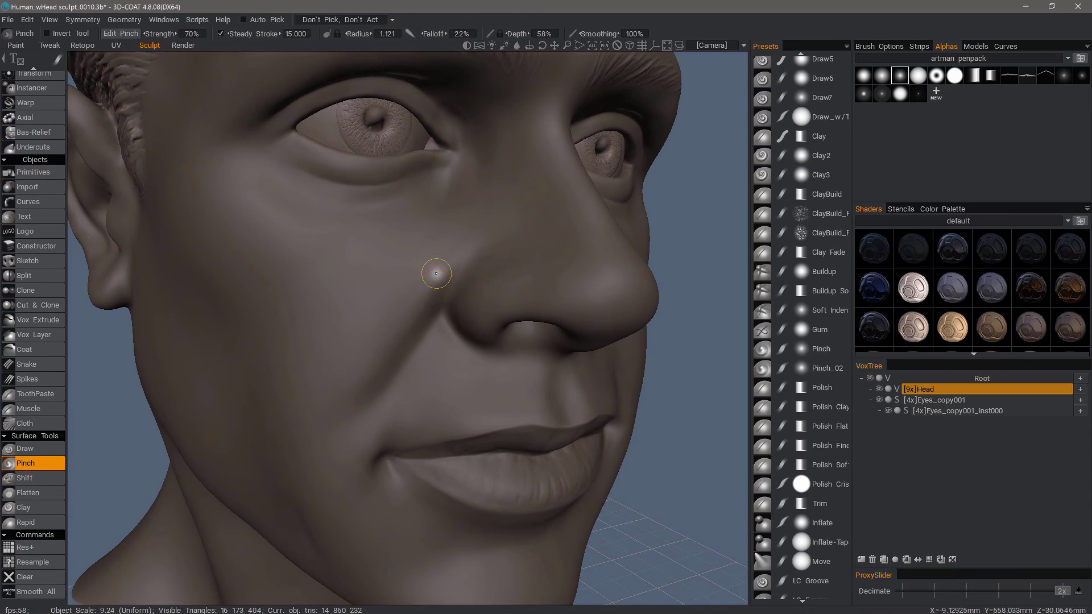
right_click_drag(434, 359, 450, 263)
middle_click_drag(449, 263, 426, 323)
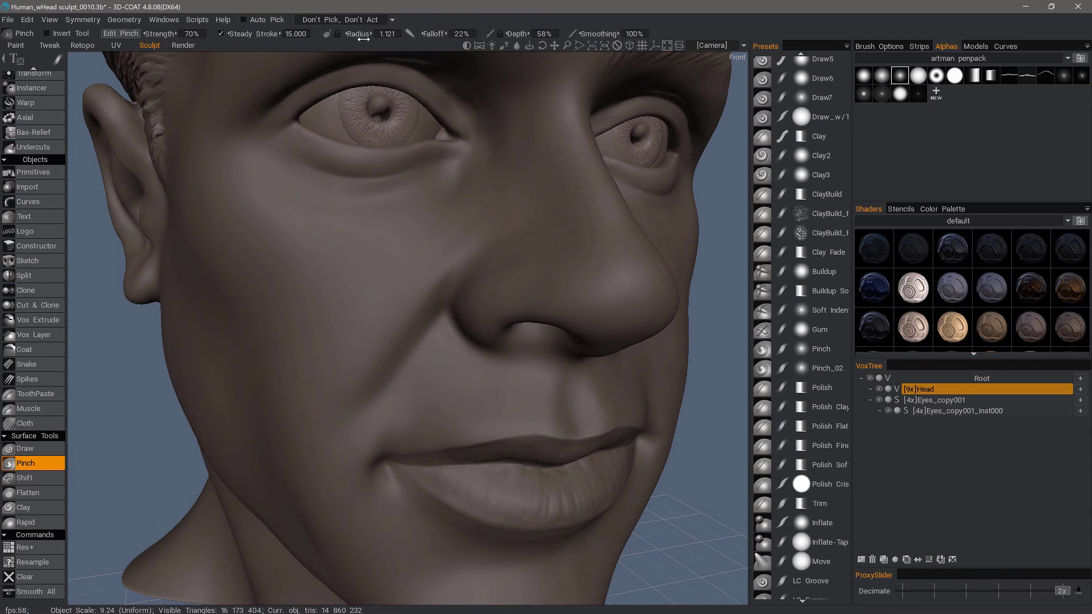
Step: Reset the pinch tapering curve to its default and orbit toward the mouth
left_click(410, 33)
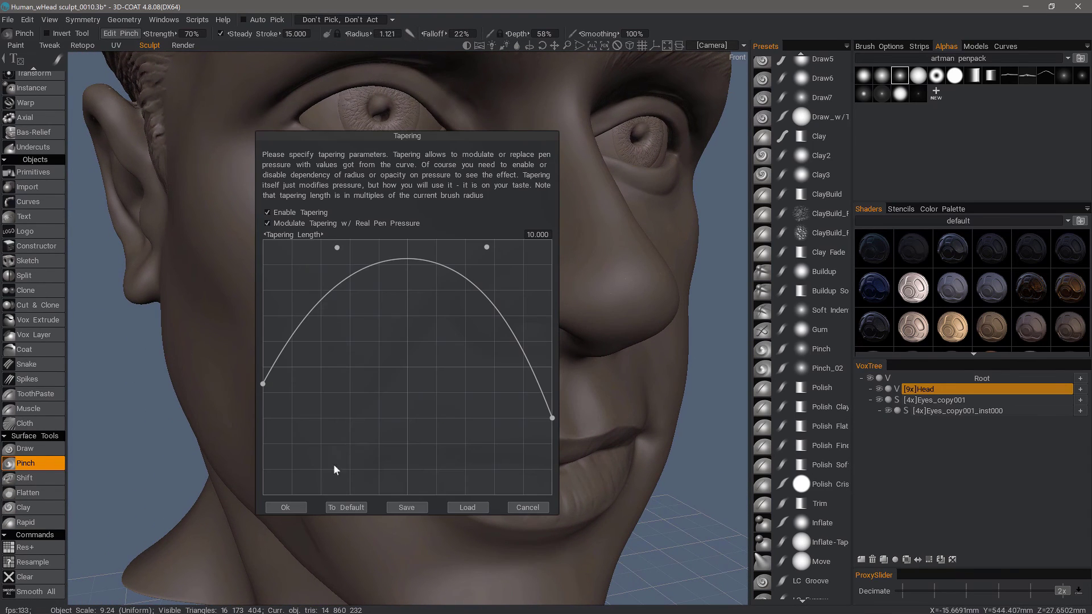
left_click(348, 508)
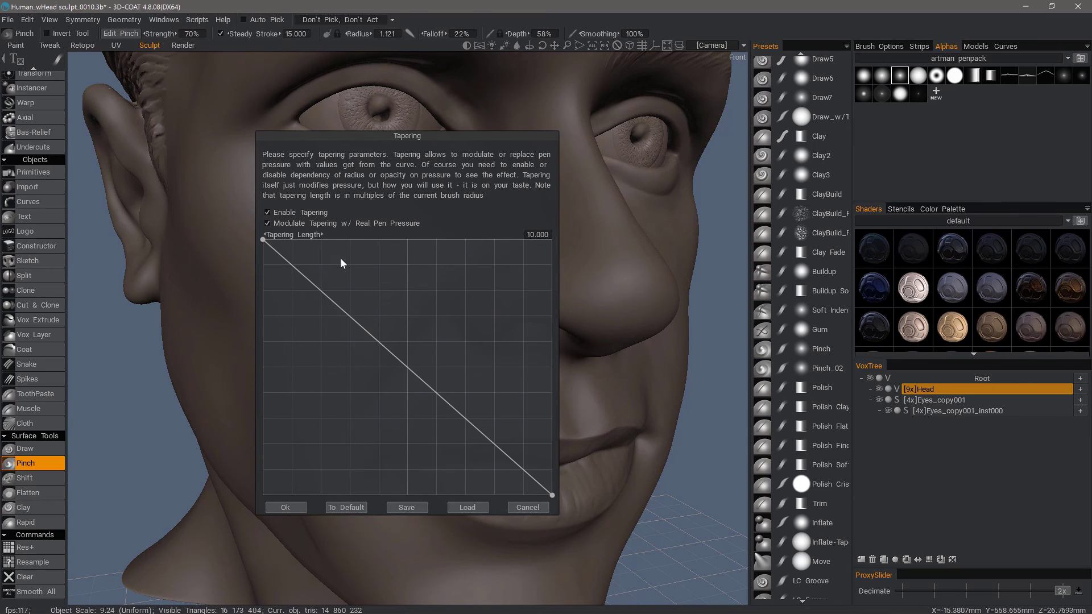
left_click(286, 508)
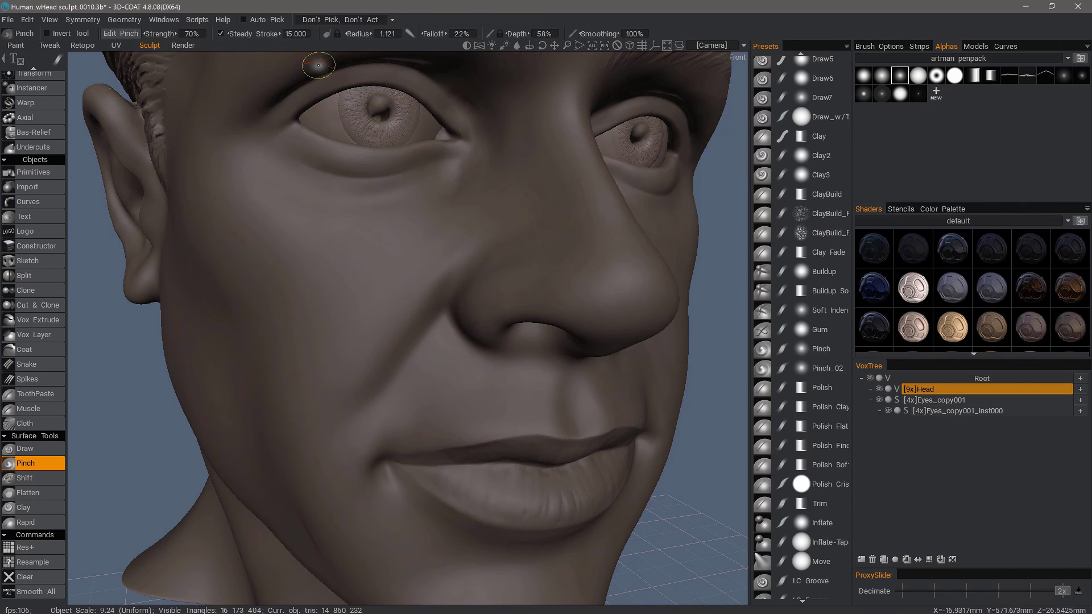
middle_click_drag(443, 281, 433, 342)
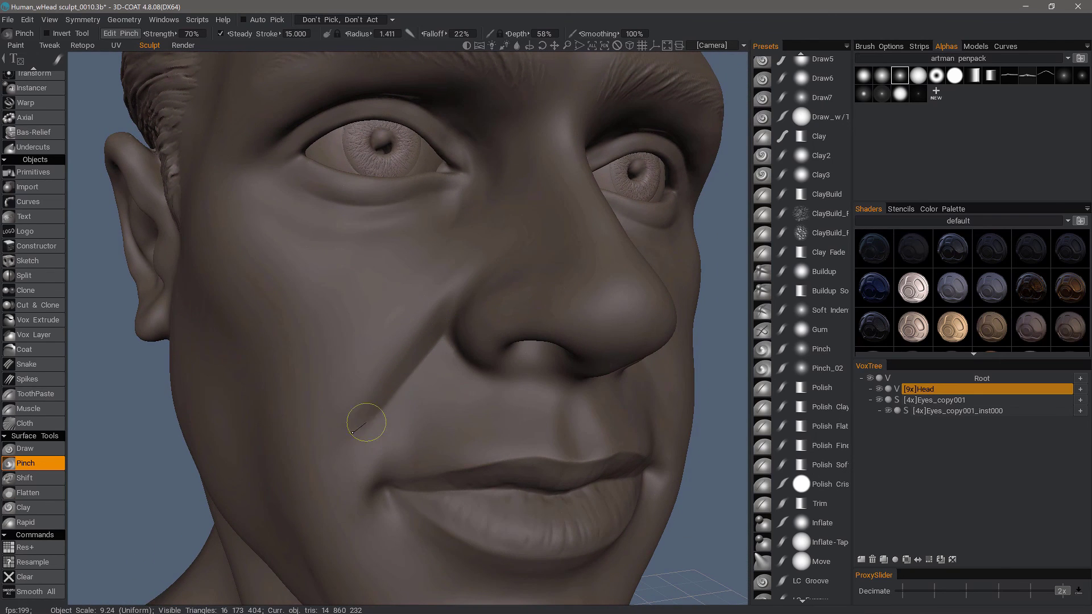
mouse_move(313, 469)
middle_mouse_down()
mouse_move(457, 506)
mouse_move(367, 432)
middle_mouse_up()
scroll(384, 434, "up", 2)
scroll(418, 376, "up", 2)
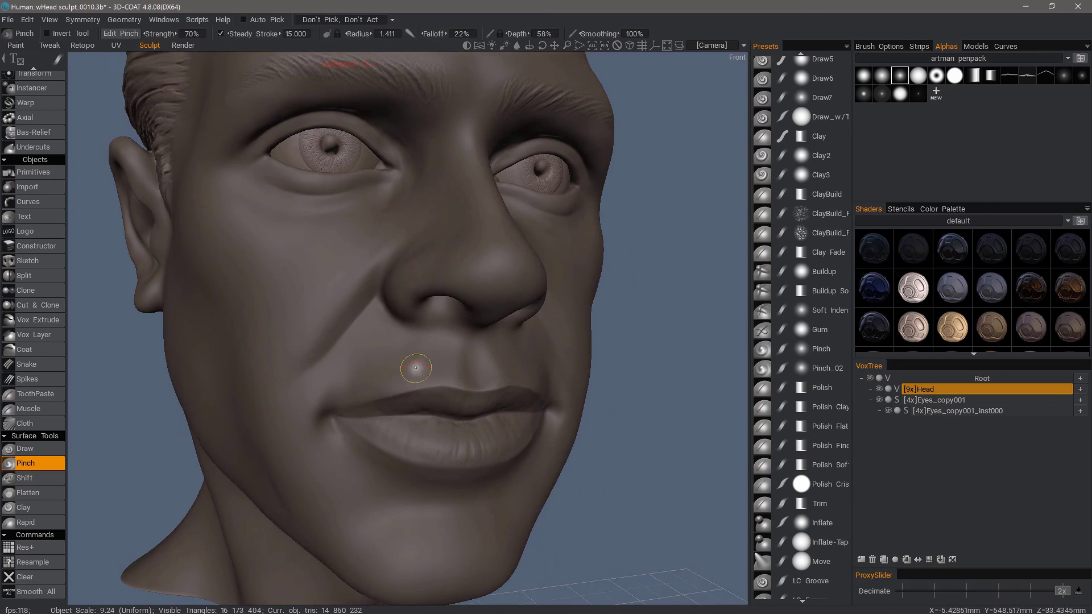
scroll(341, 397, "up", 2)
scroll(384, 394, "up", 2)
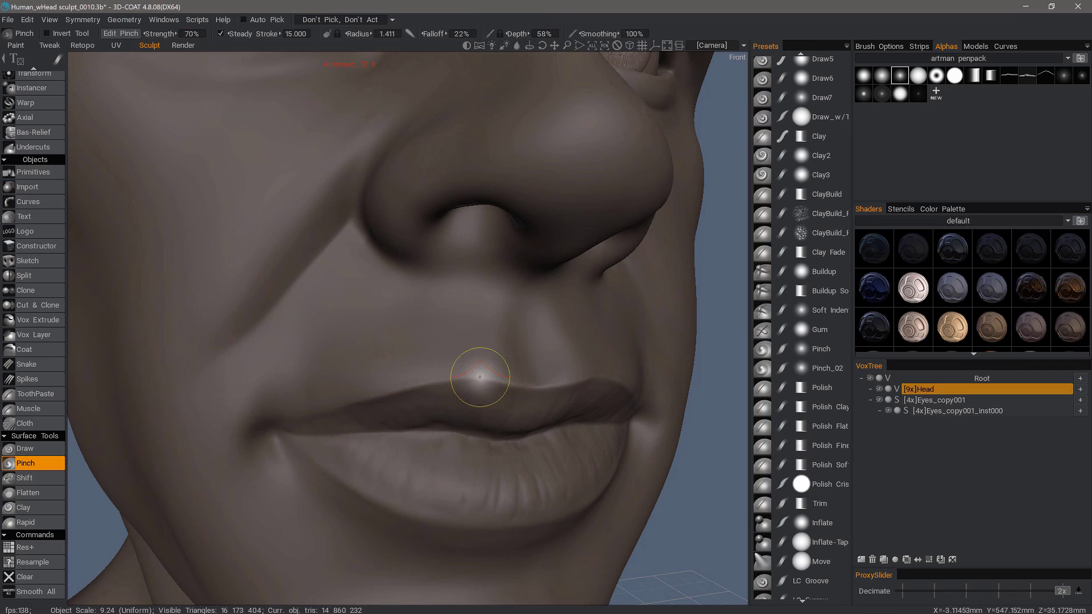
Step: Pinch a raised ridge along the upper lip toward the mouth corner, undoing one stroke, then view the face from the front
key("ctrl")
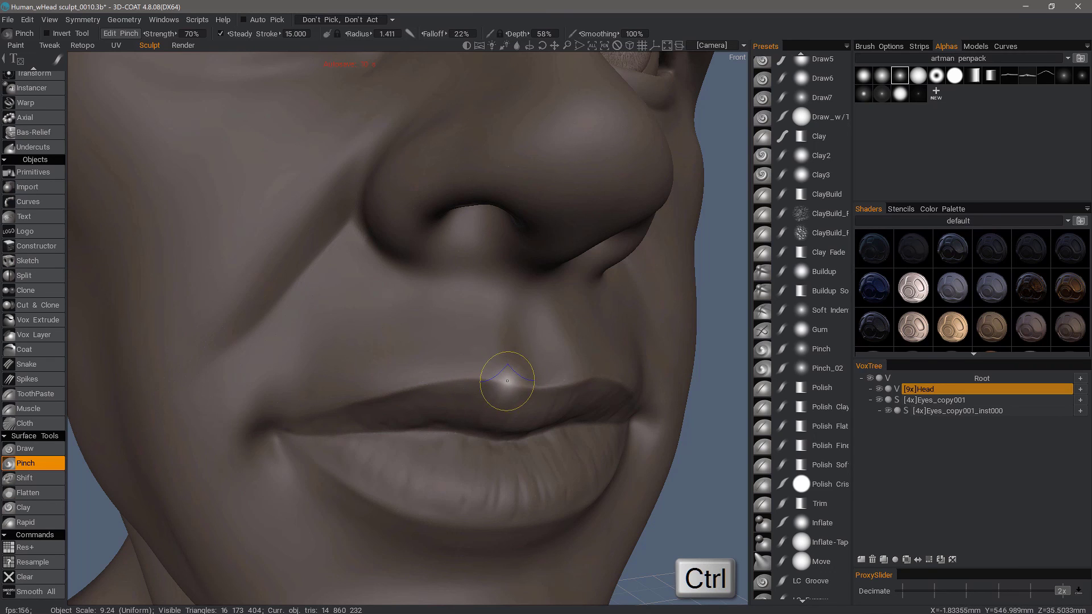
mouse_move(506, 381)
left_mouse_down("ctrl")
mouse_move(407, 388)
mouse_move(434, 383)
left_mouse_up("ctrl")
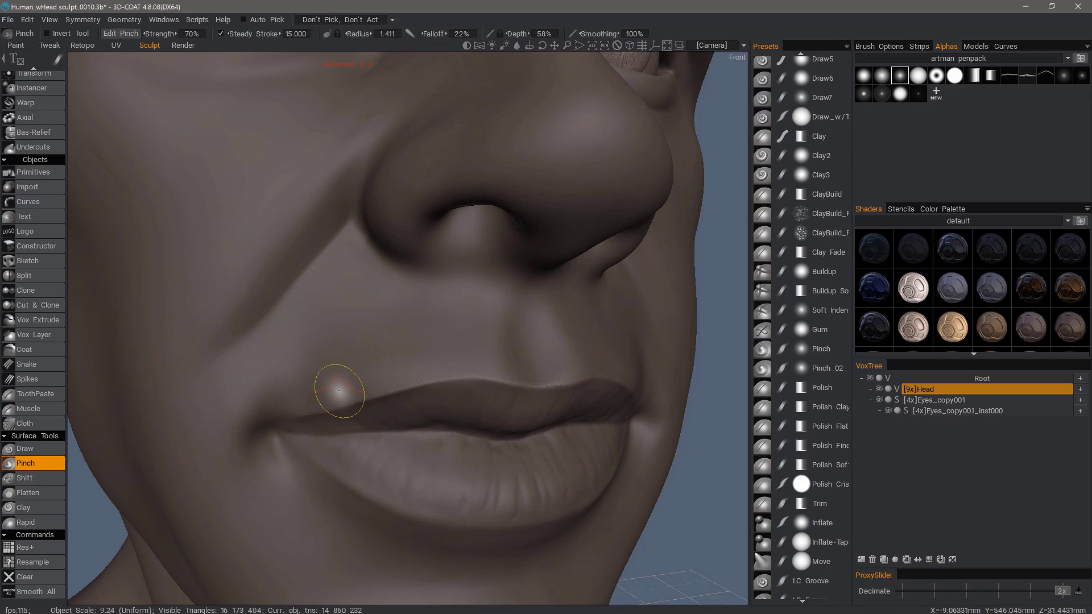
key("ctrl+z")
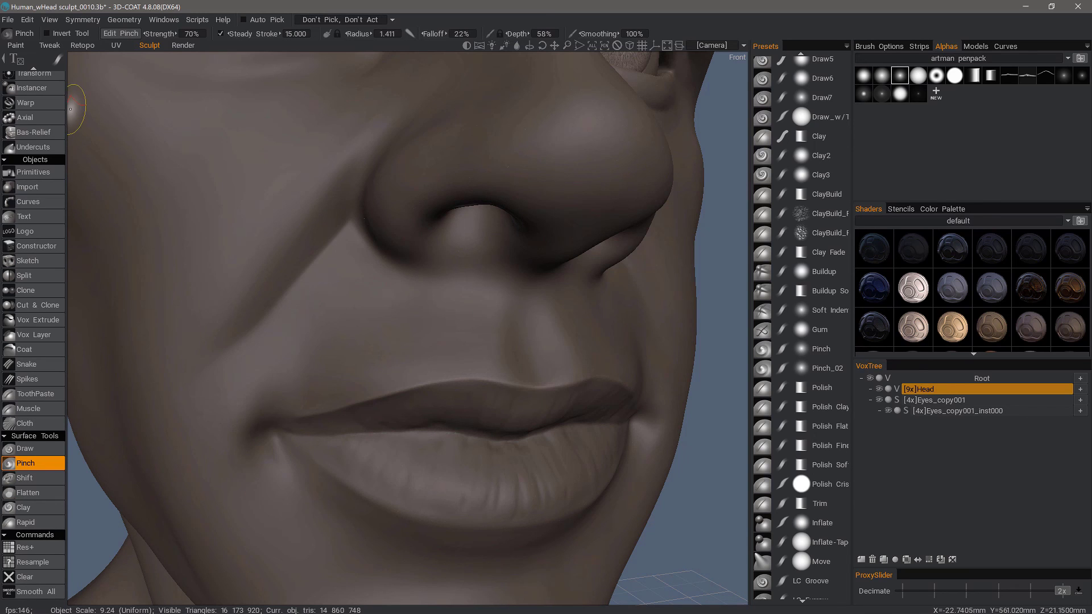
scroll(486, 333, "down", 3)
scroll(324, 333, "down", 3)
scroll(297, 350, "down", 2)
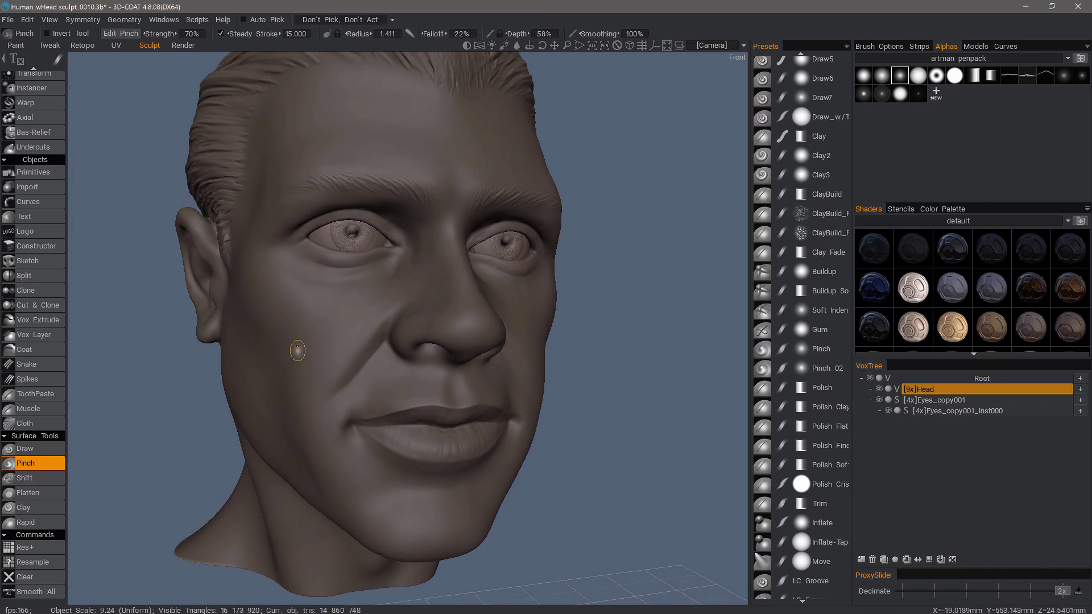
middle_click_drag(297, 350, 154, 451)
scroll(148, 399, "up", 2)
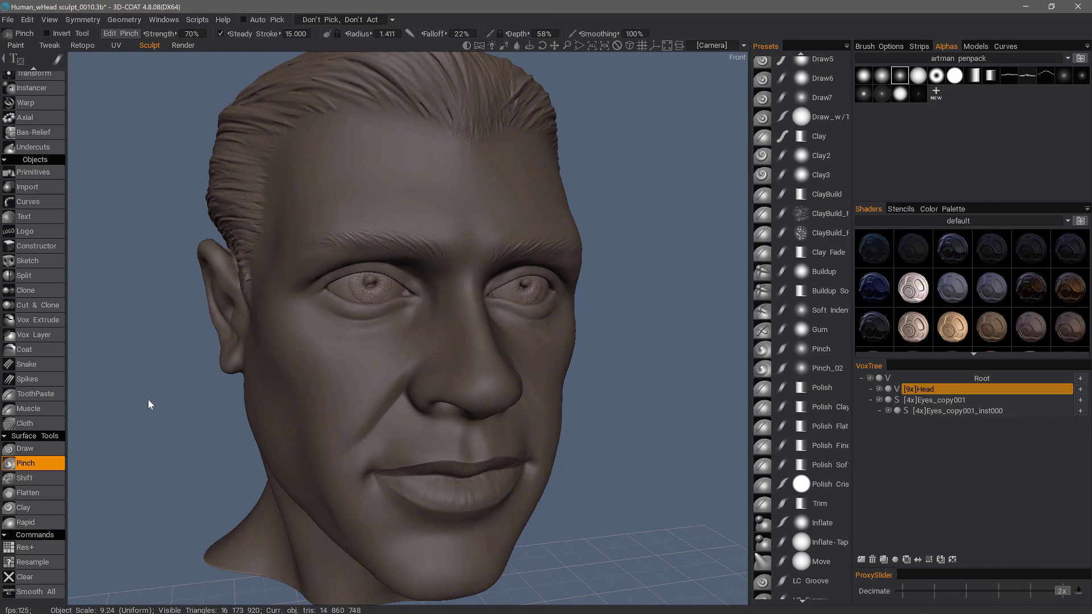